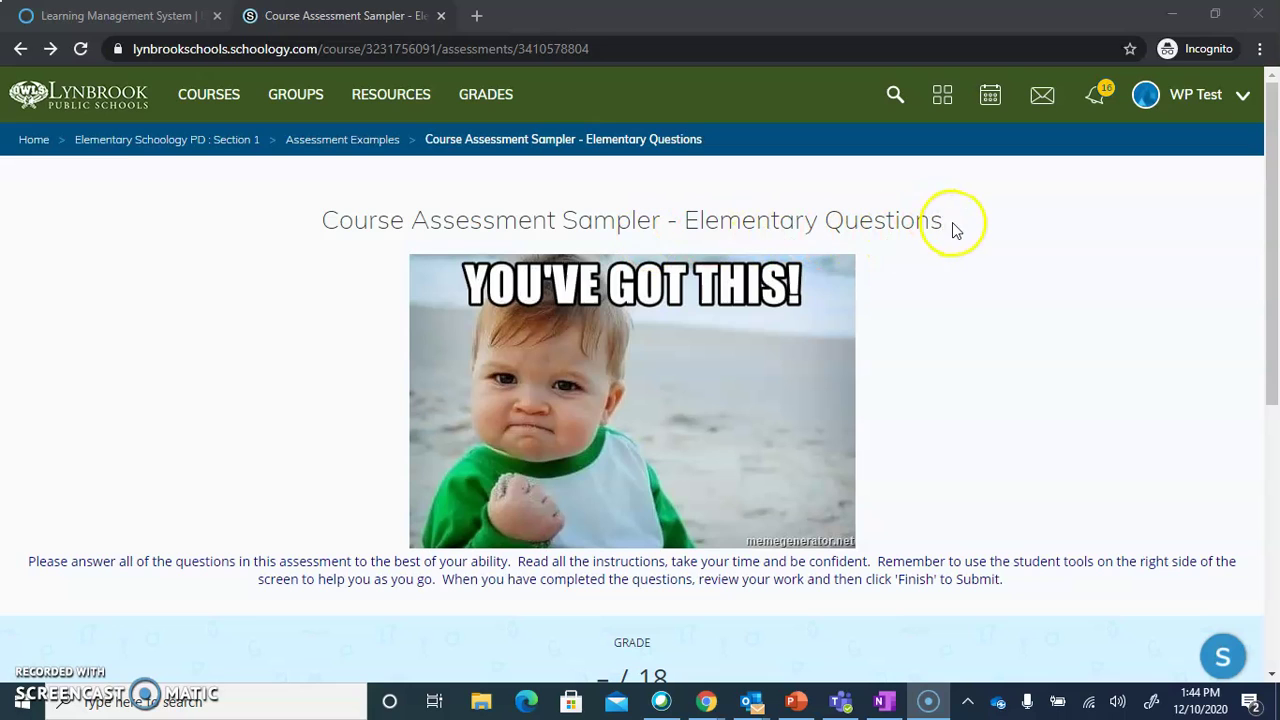
Read the assessment instructions, briefly highlighting them, and dismiss the calendar reminder
{"action": "scroll", "coordinate": [470, 245], "scroll_direction": "down", "scroll_amount": 1}
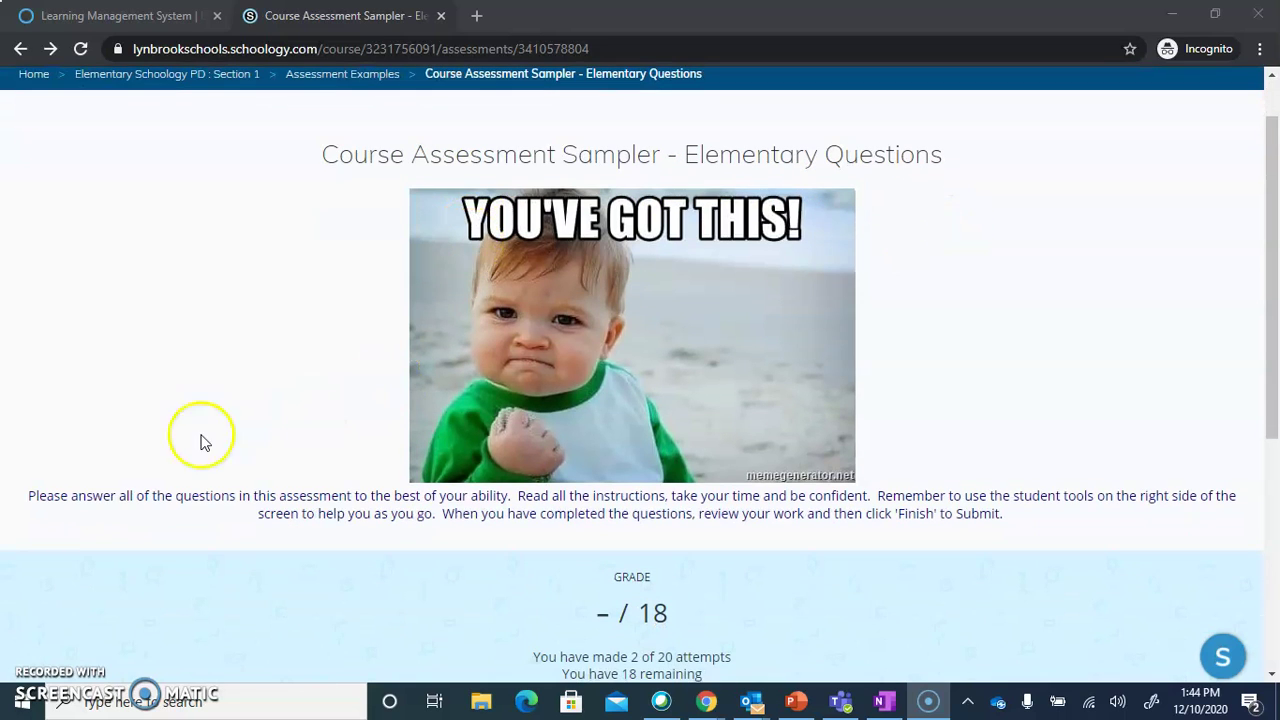
{"action": "left_click_drag", "start_coordinate": [30, 496], "coordinate": [503, 510]}
{"action": "left_click", "coordinate": [580, 515]}
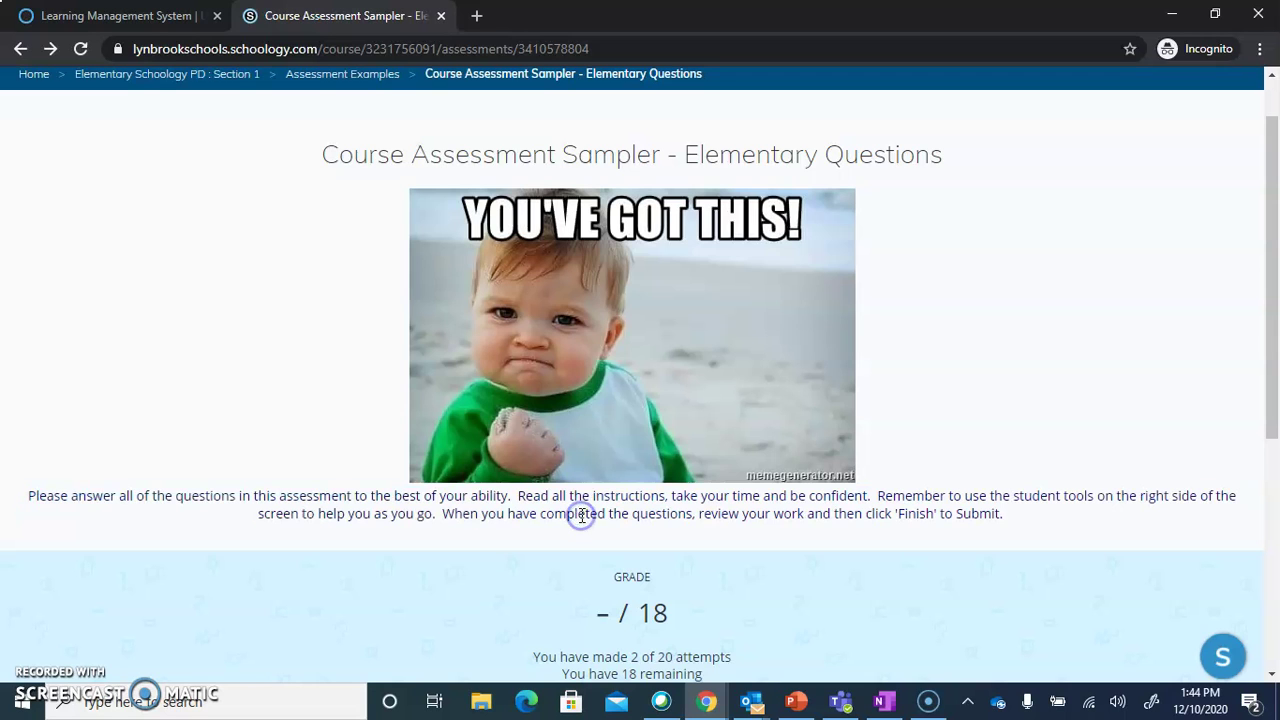
{"action": "left_click", "coordinate": [521, 499]}
{"action": "scroll", "coordinate": [521, 498], "scroll_direction": "down", "scroll_amount": 1}
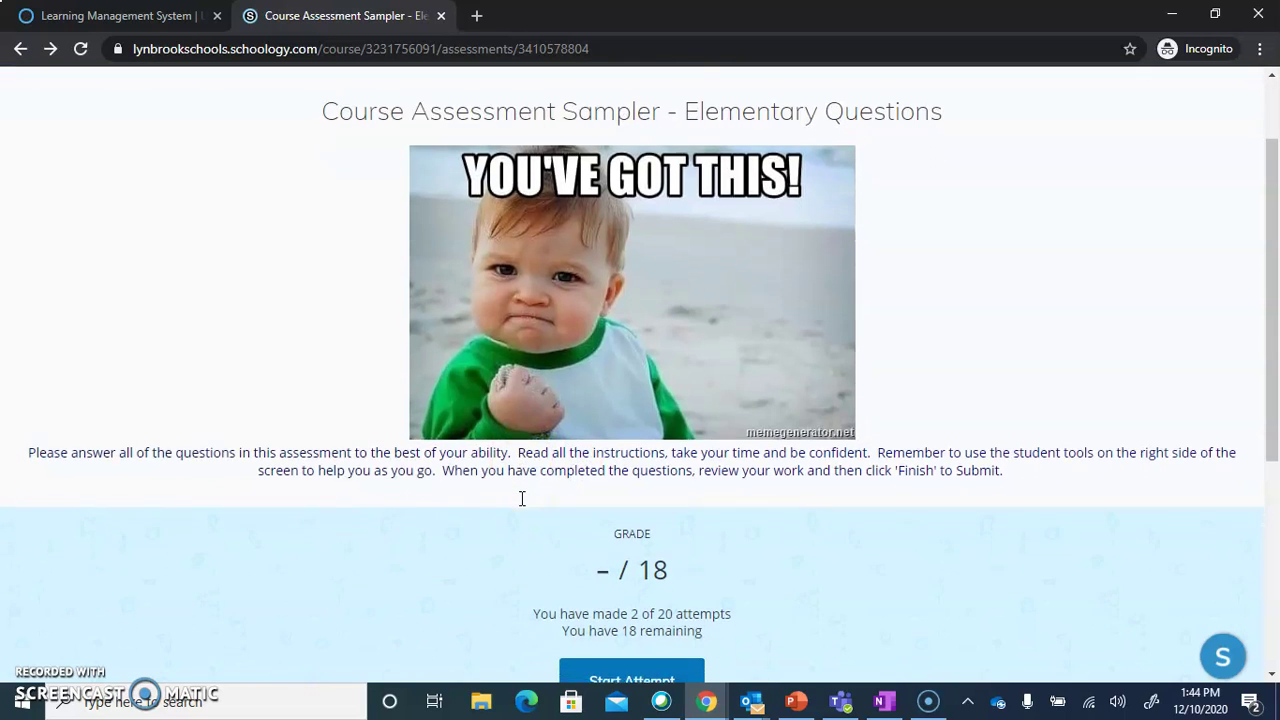
{"action": "scroll", "coordinate": [520, 498], "scroll_direction": "down", "scroll_amount": 3}
{"action": "left_click", "coordinate": [551, 486]}
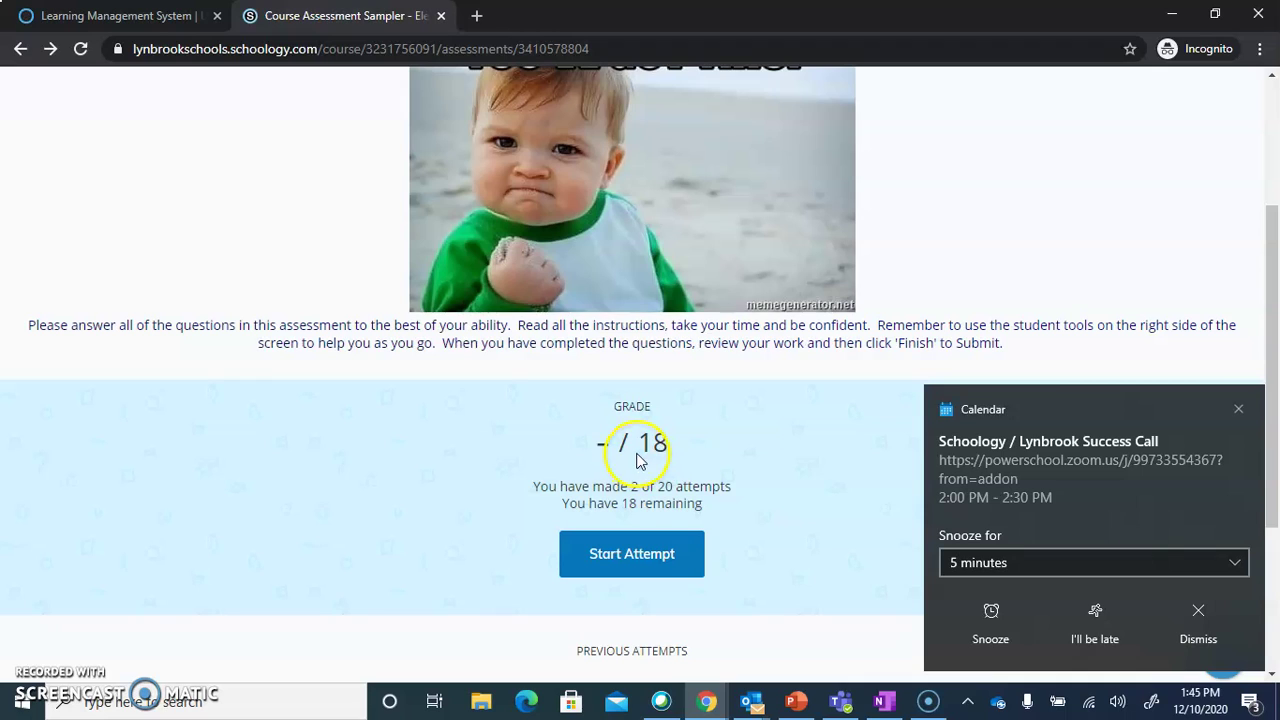
{"action": "left_click", "coordinate": [1237, 409]}
Start a new attempt at question 1 of 11 and show the review panel listing every question
{"action": "left_click", "coordinate": [610, 562]}
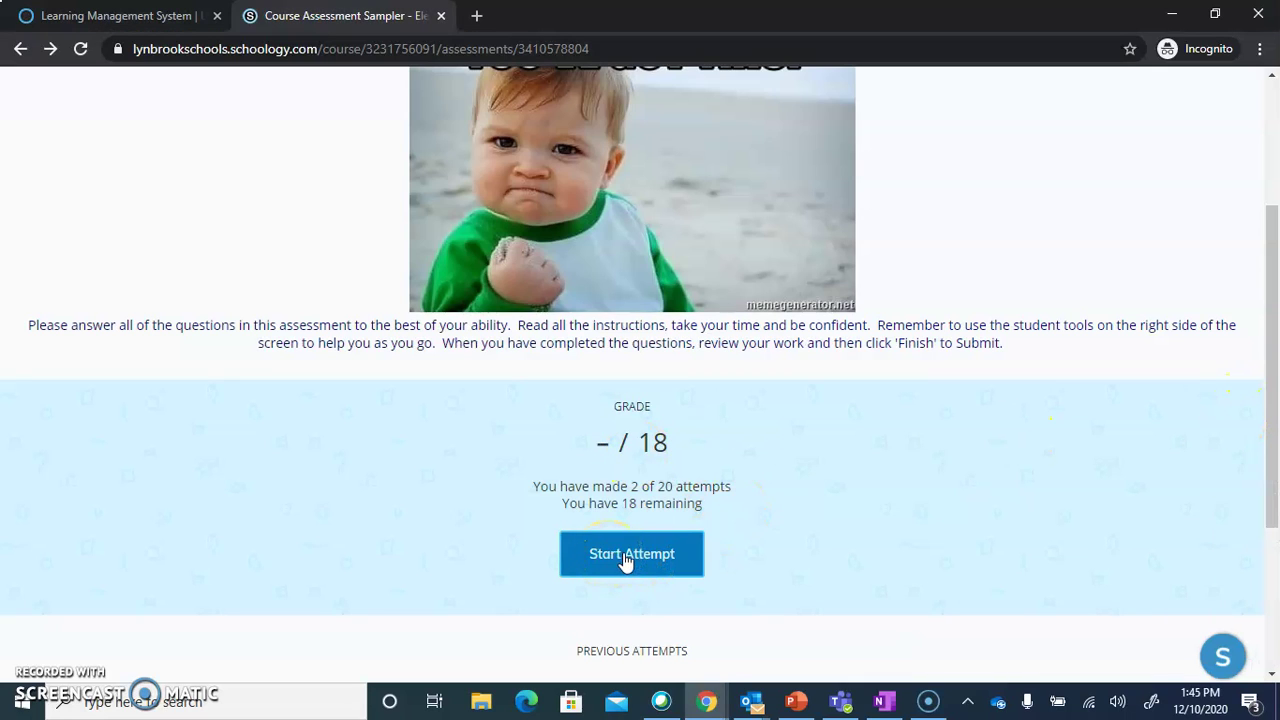
{"action": "left_click", "coordinate": [634, 562]}
{"action": "left_click", "coordinate": [622, 564]}
{"action": "left_click", "coordinate": [632, 566]}
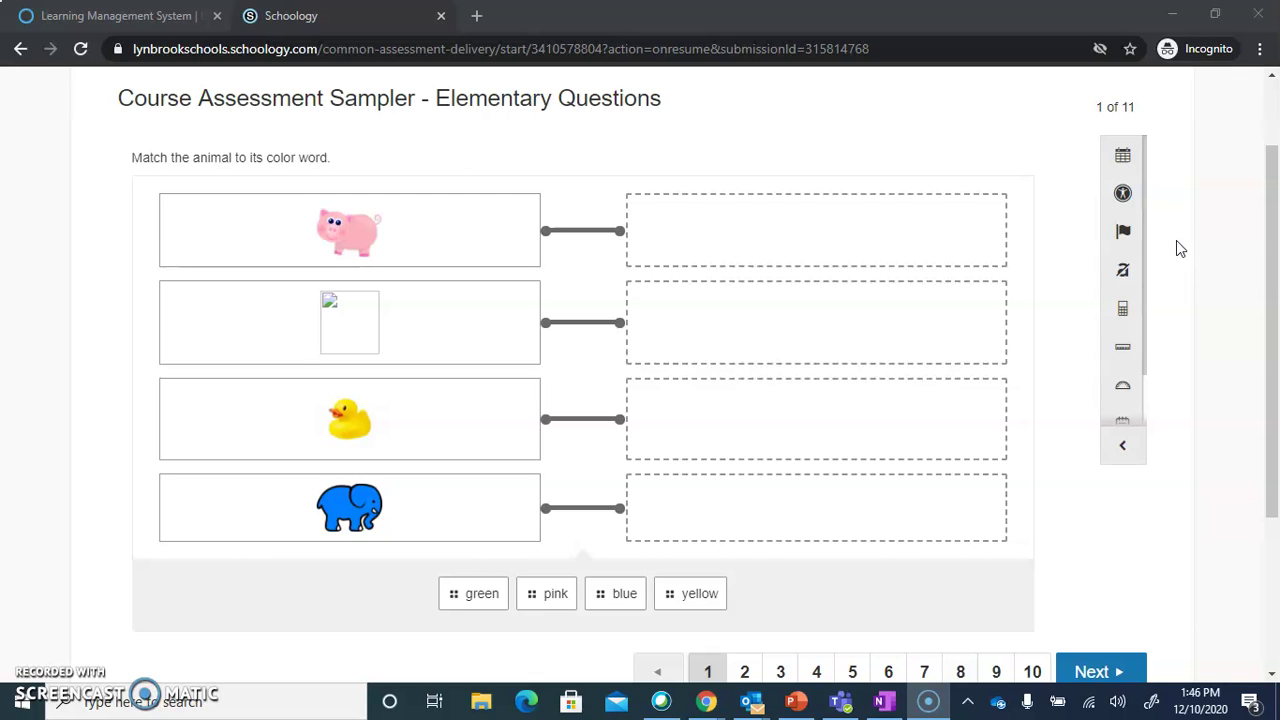
{"action": "left_click", "coordinate": [1121, 160]}
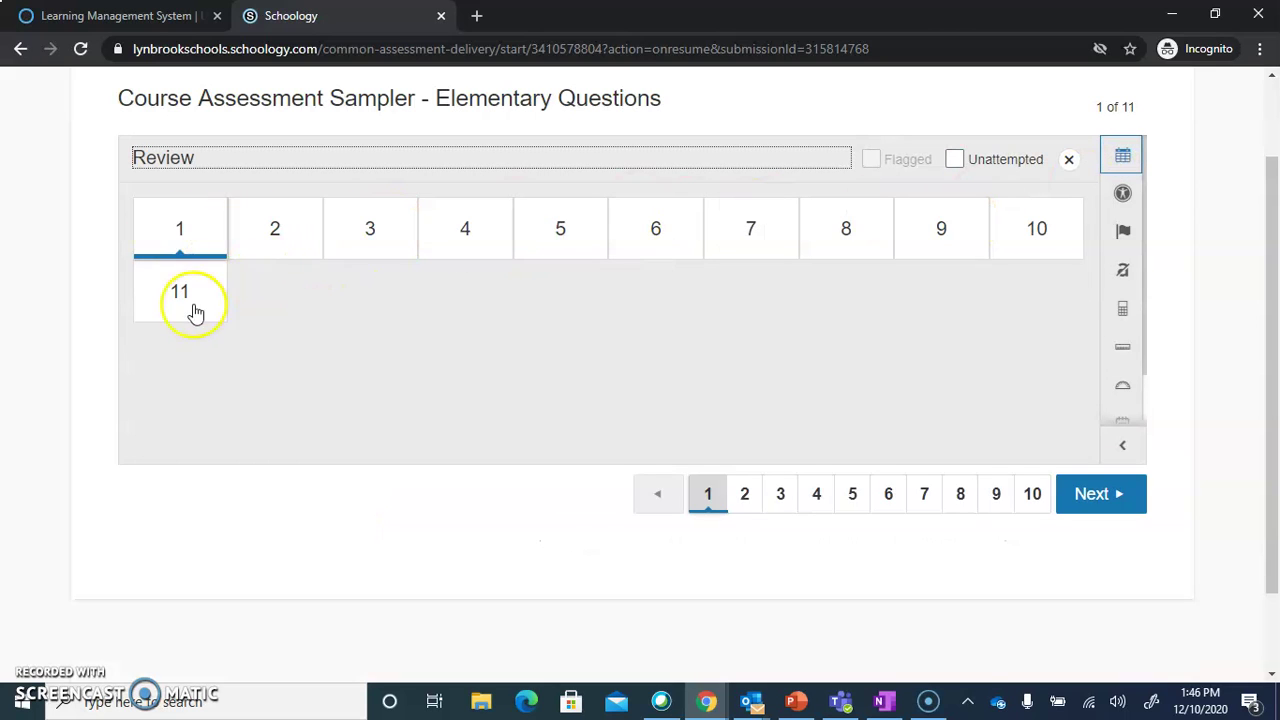
Go to question 2, the first-state colony question, and leave it flagged for review
{"action": "left_click", "coordinate": [283, 244]}
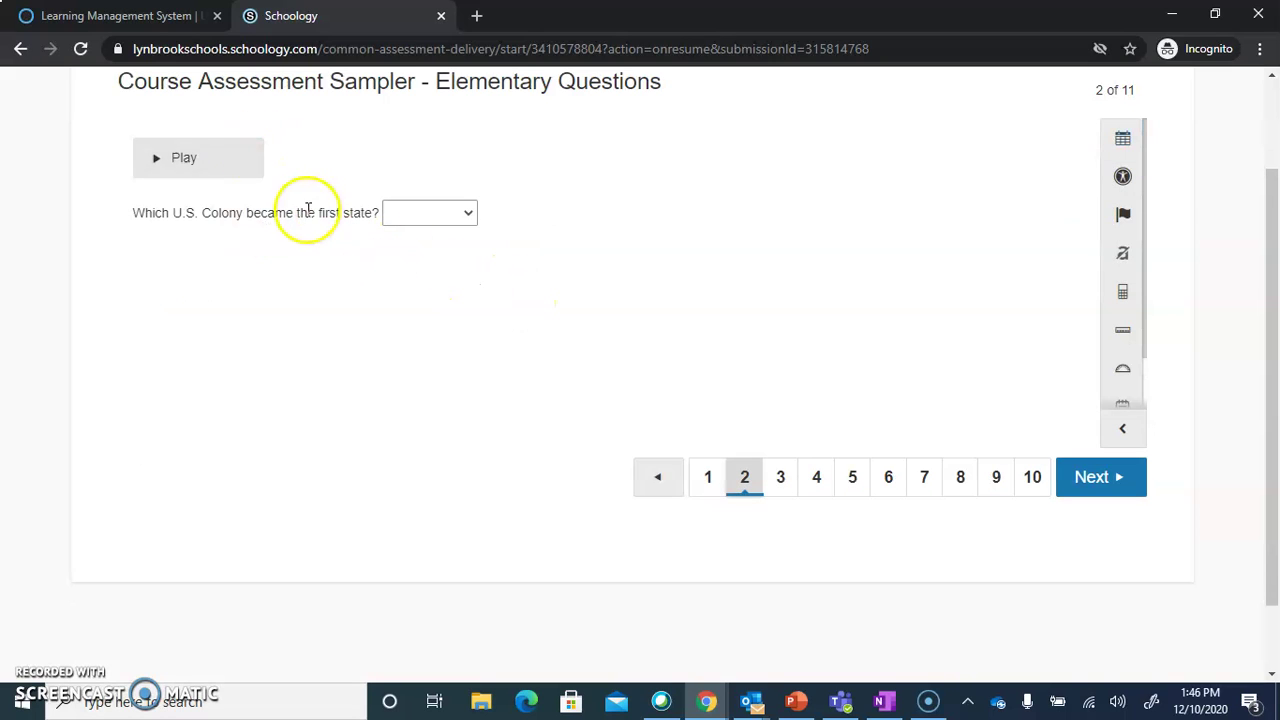
{"action": "left_click", "coordinate": [744, 486]}
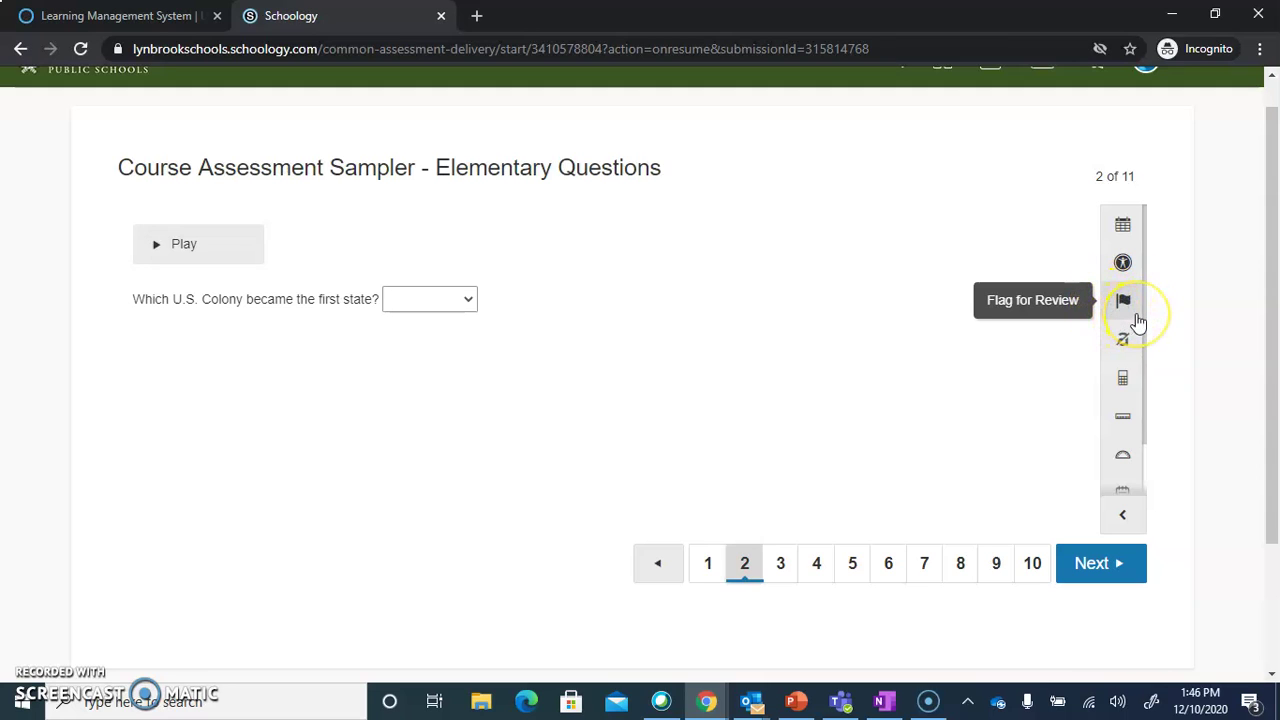
{"action": "left_click", "coordinate": [1126, 301]}
{"action": "left_click", "coordinate": [1124, 302]}
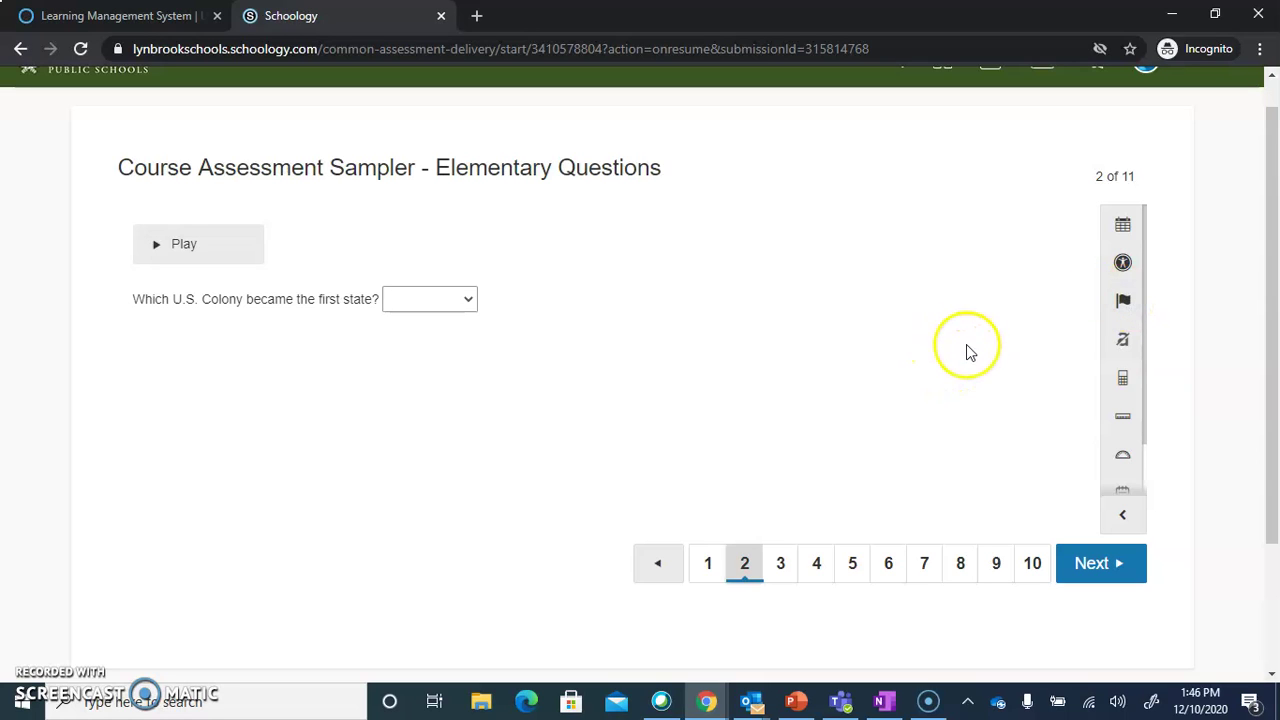
{"action": "left_click", "coordinate": [1124, 304]}
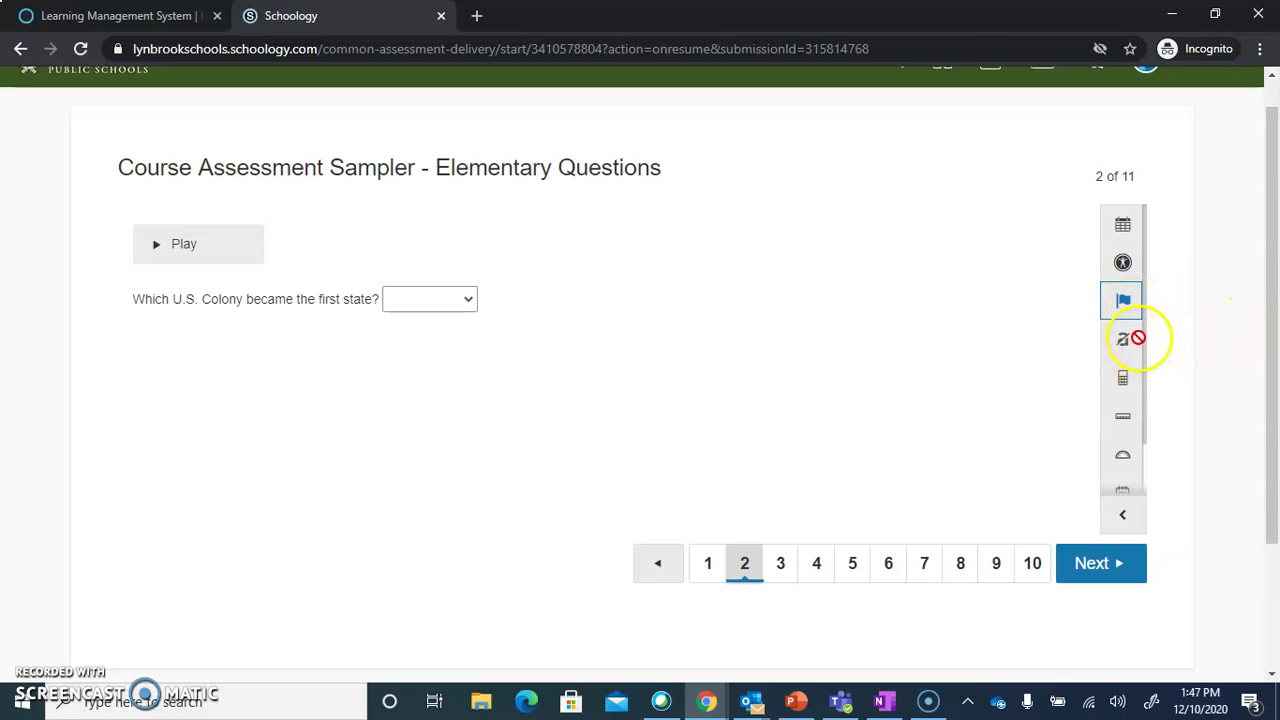
On question 6, cross out the pear and plum choices with Eliminate Choices
{"action": "left_click", "coordinate": [887, 563]}
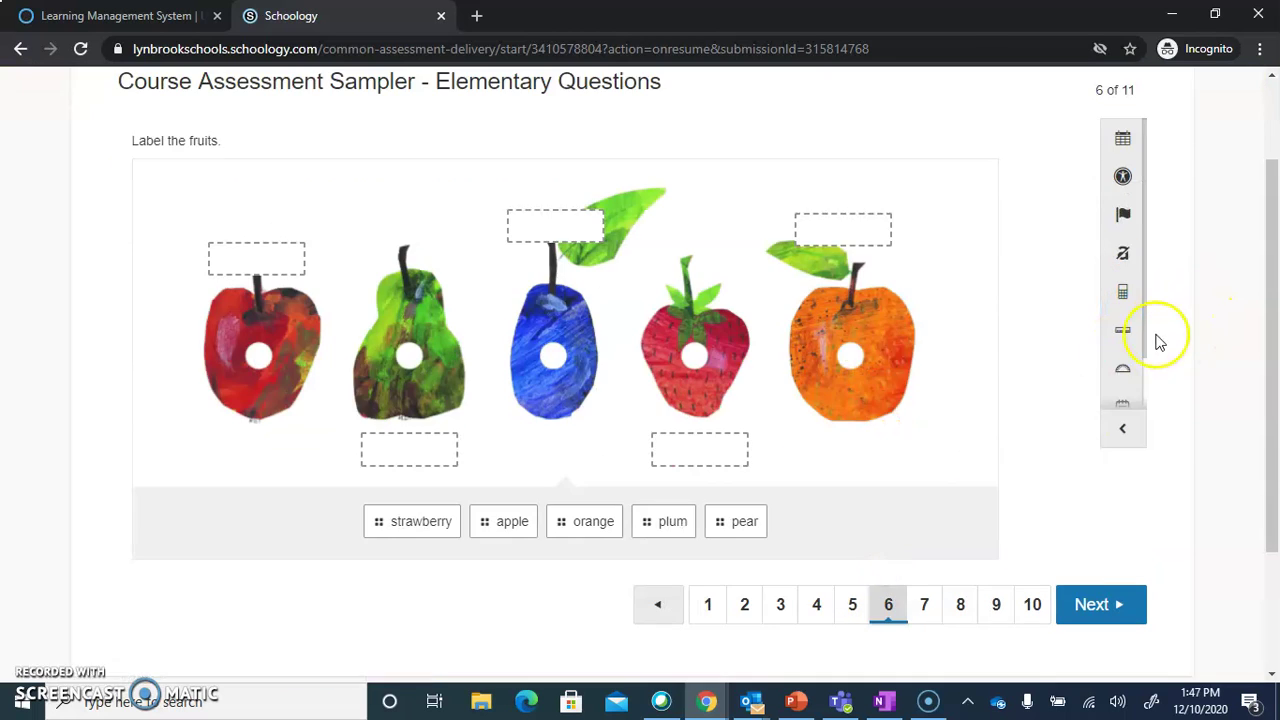
{"action": "left_click", "coordinate": [1126, 256]}
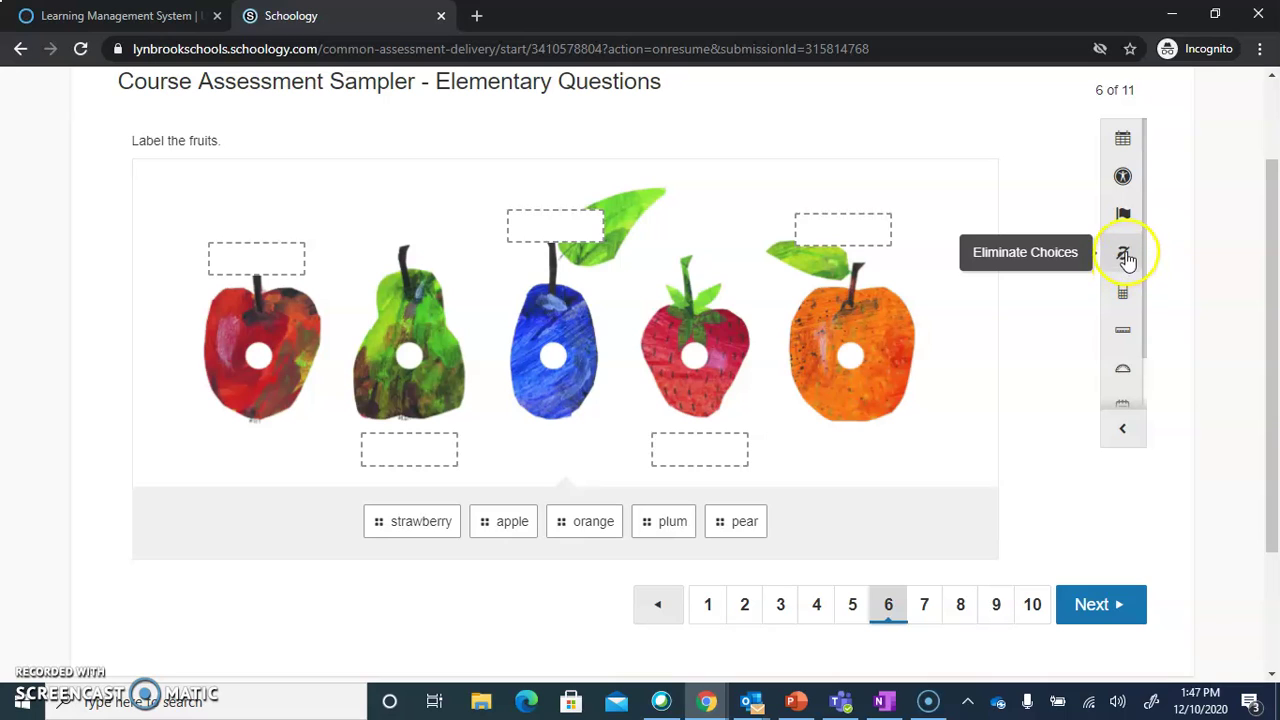
{"action": "left_click", "coordinate": [1126, 256]}
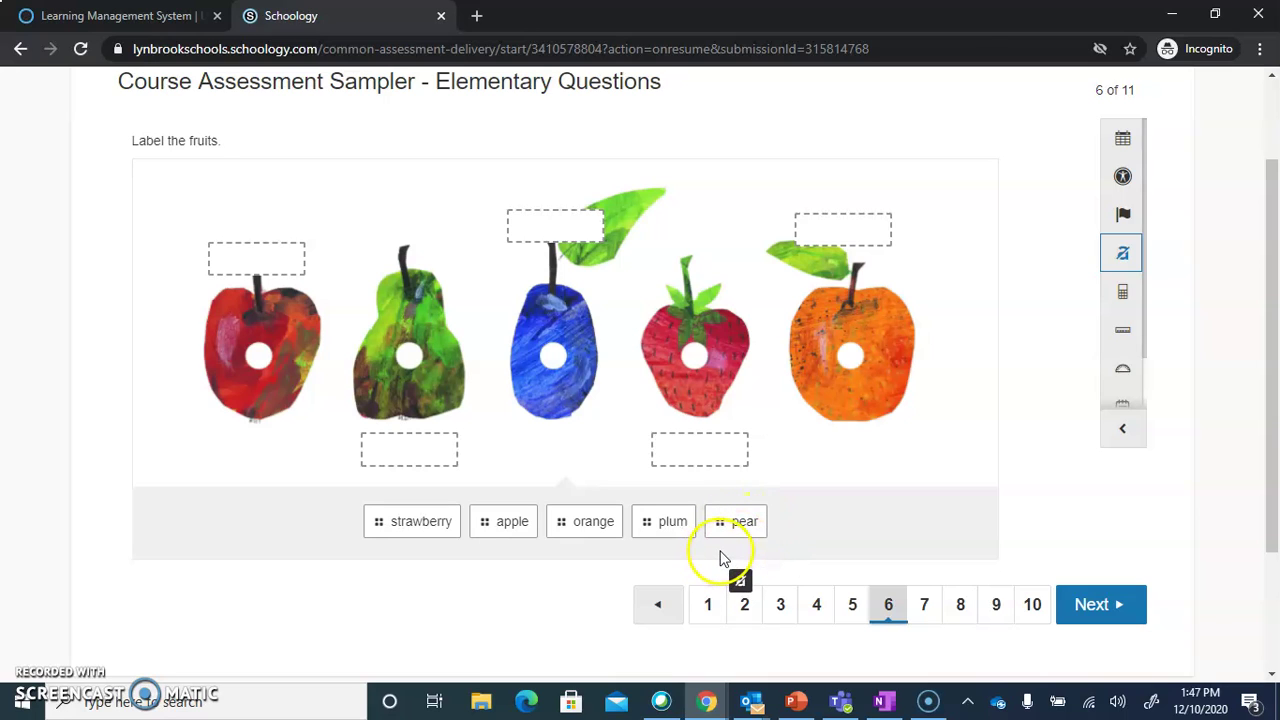
{"action": "left_click", "coordinate": [740, 518]}
{"action": "left_click", "coordinate": [665, 523]}
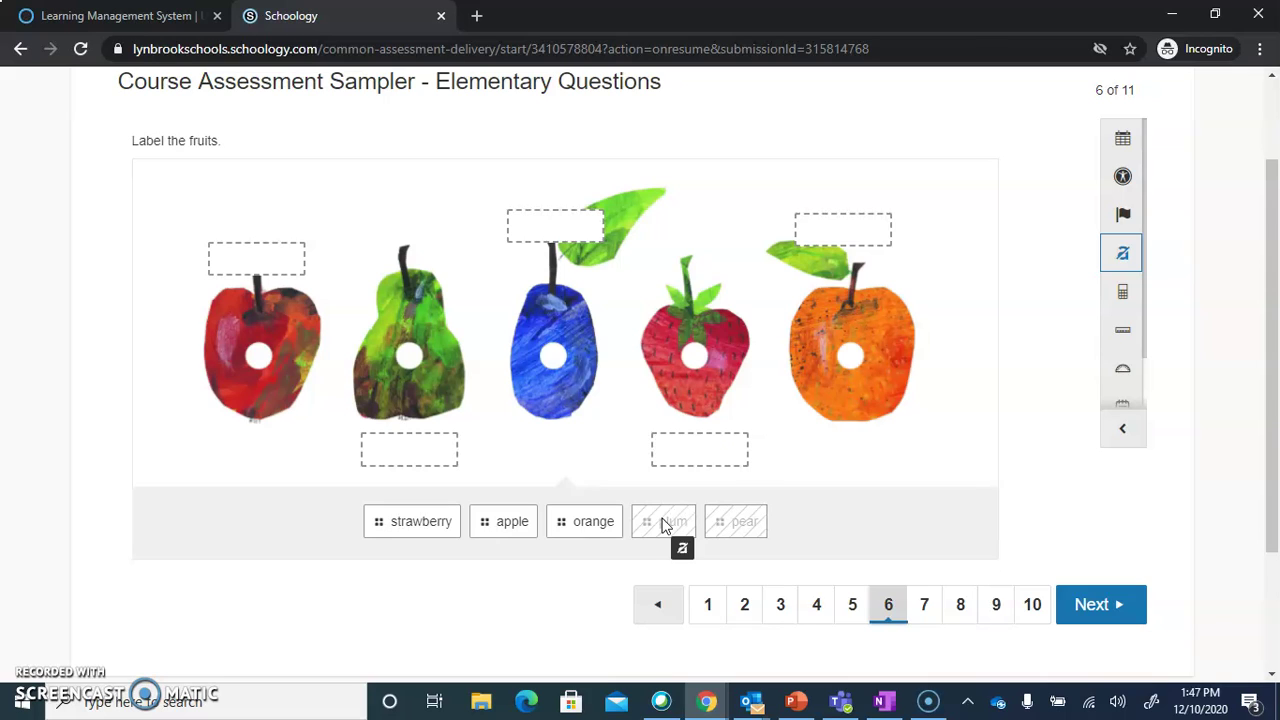
{"action": "left_click", "coordinate": [1121, 254]}
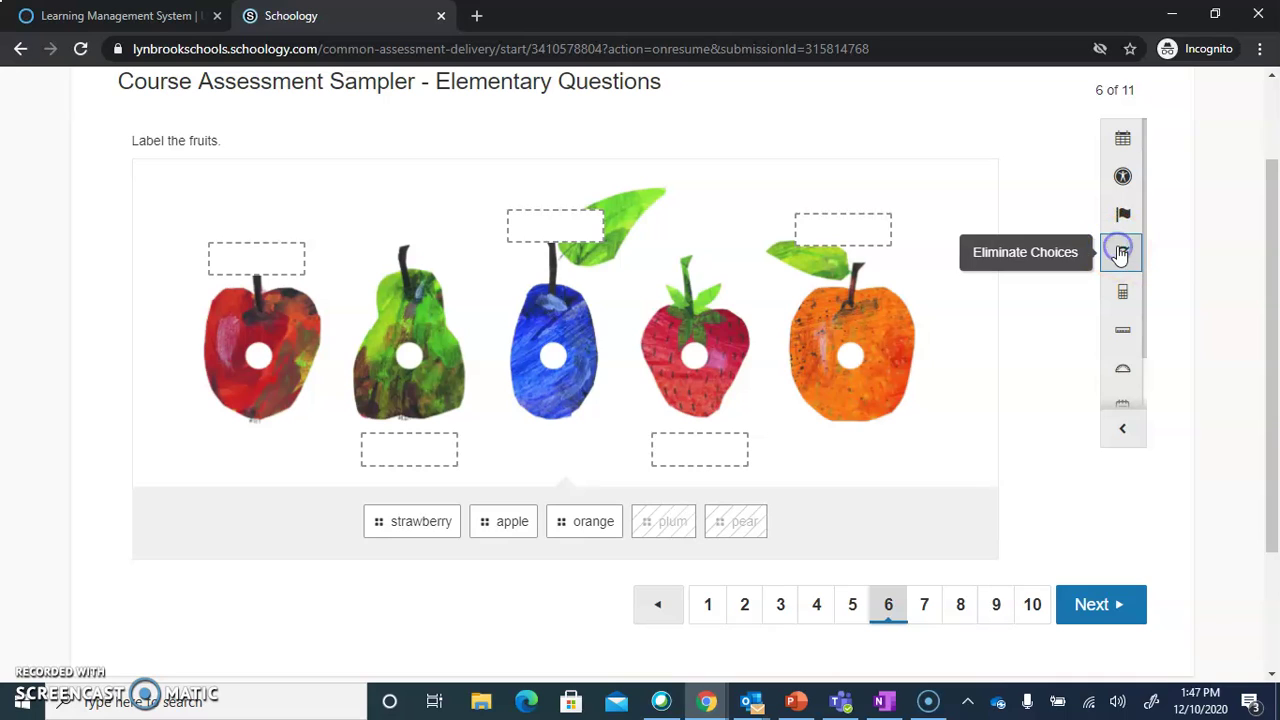
Place the 'apple' label in the box above the red apple and open the calculator
{"action": "left_click", "coordinate": [480, 528]}
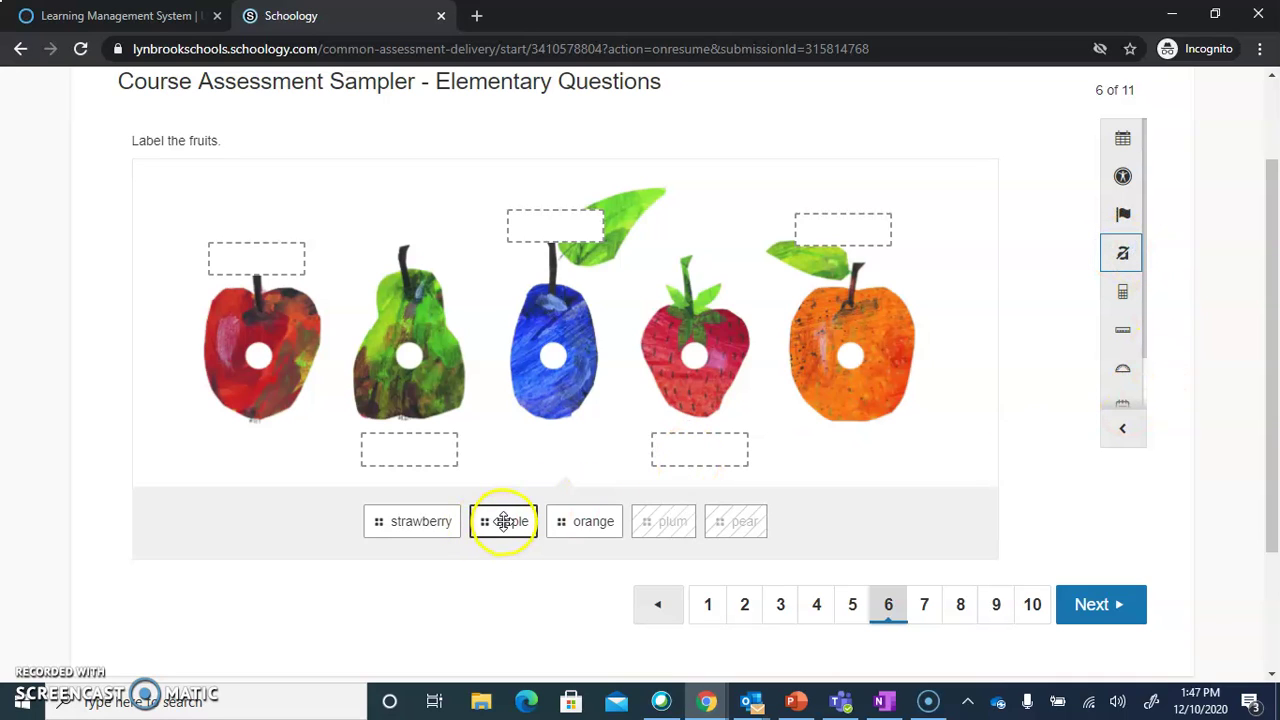
{"action": "left_click_drag", "start_coordinate": [505, 521], "coordinate": [257, 258]}
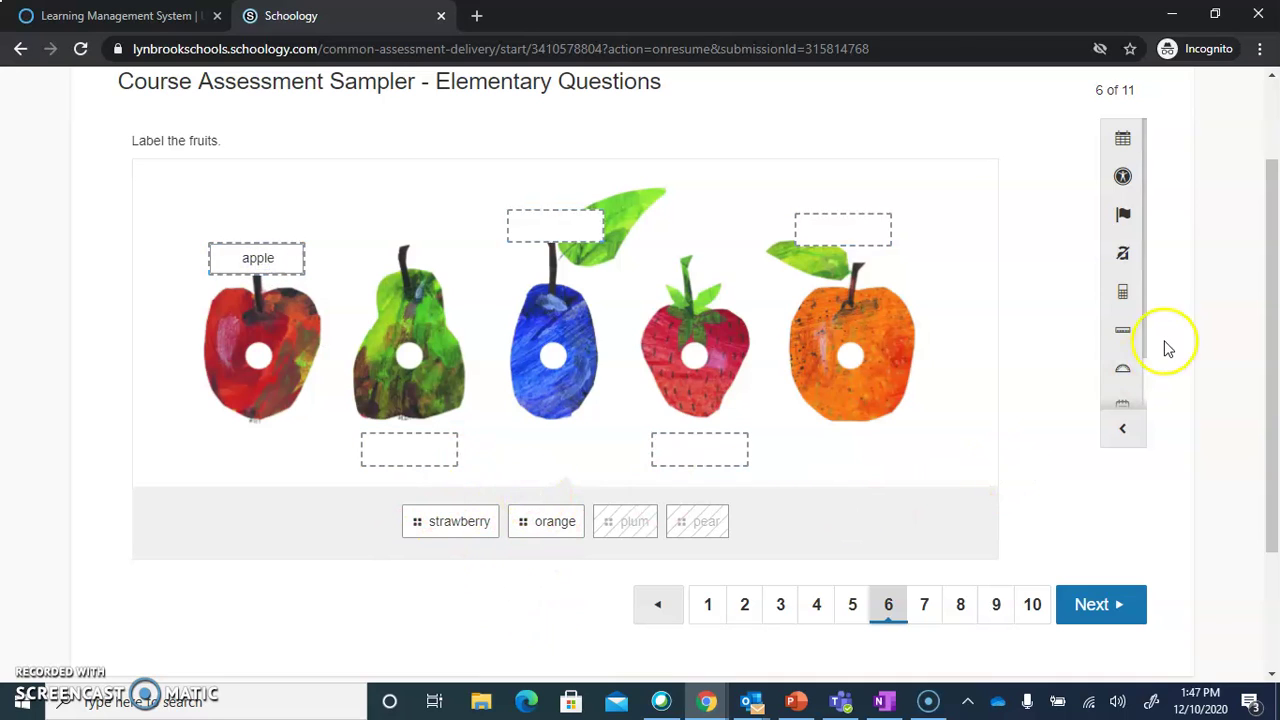
{"action": "left_click", "coordinate": [1121, 294]}
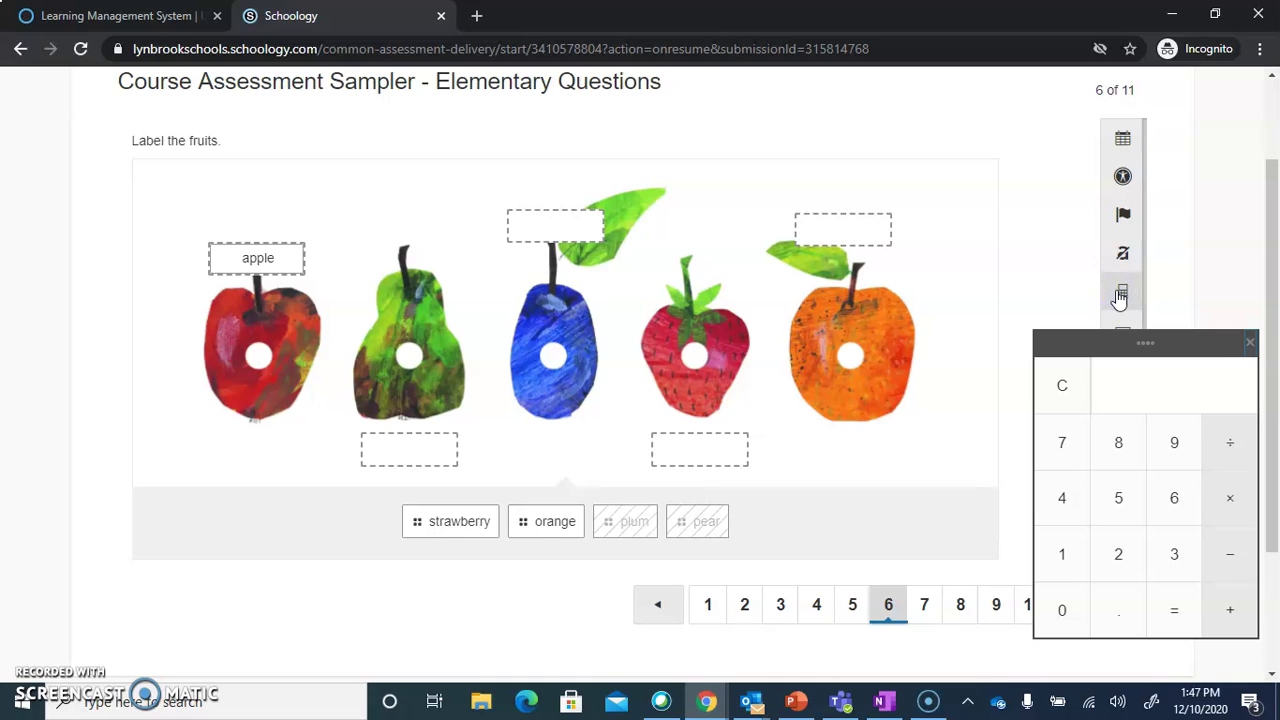
Calculate 52+12 = 64 on the calculator, then close it
{"action": "left_click", "coordinate": [1123, 510]}
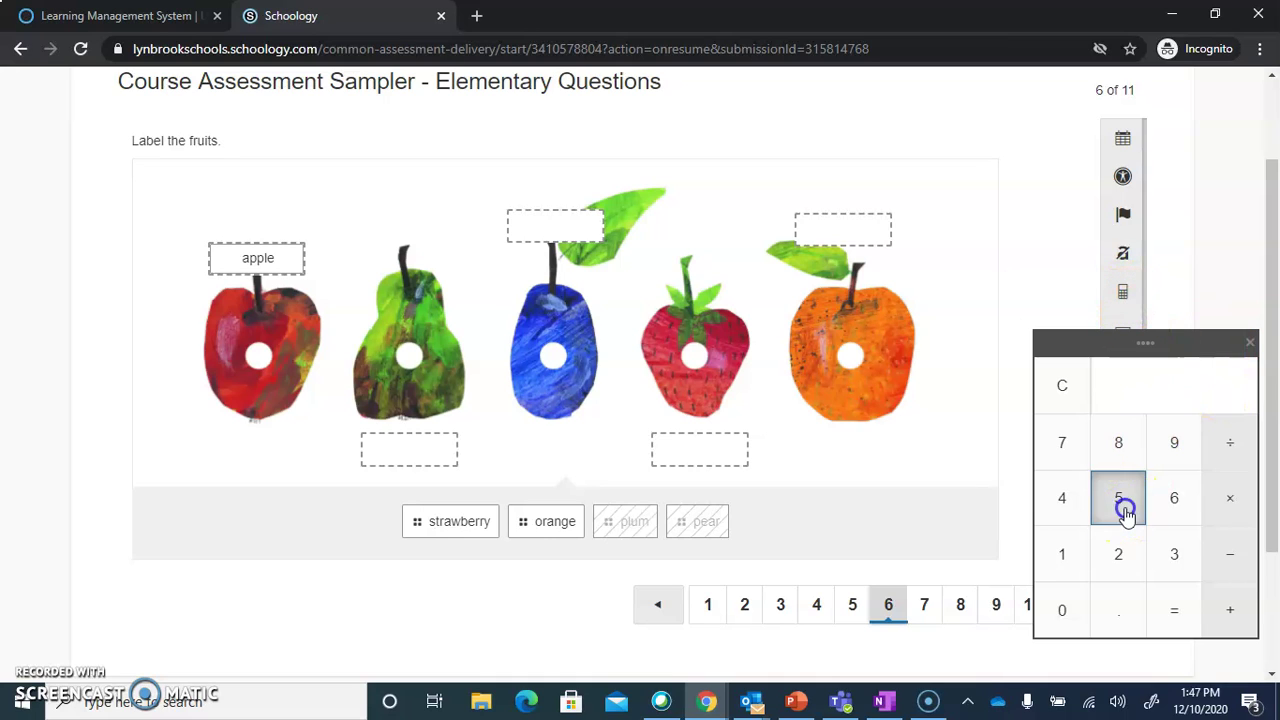
{"action": "left_click", "coordinate": [1118, 556]}
{"action": "left_click", "coordinate": [1232, 612]}
{"action": "left_click", "coordinate": [1062, 554]}
{"action": "left_click", "coordinate": [1118, 554]}
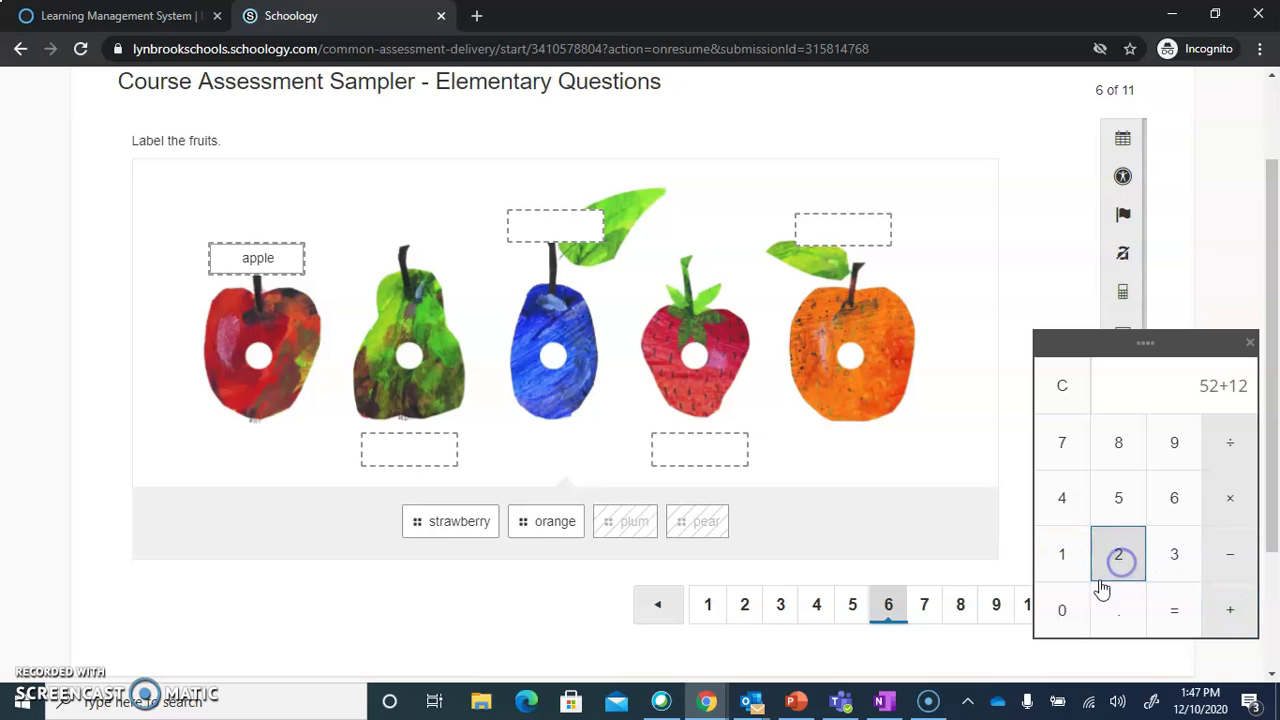
{"action": "left_click", "coordinate": [1166, 610]}
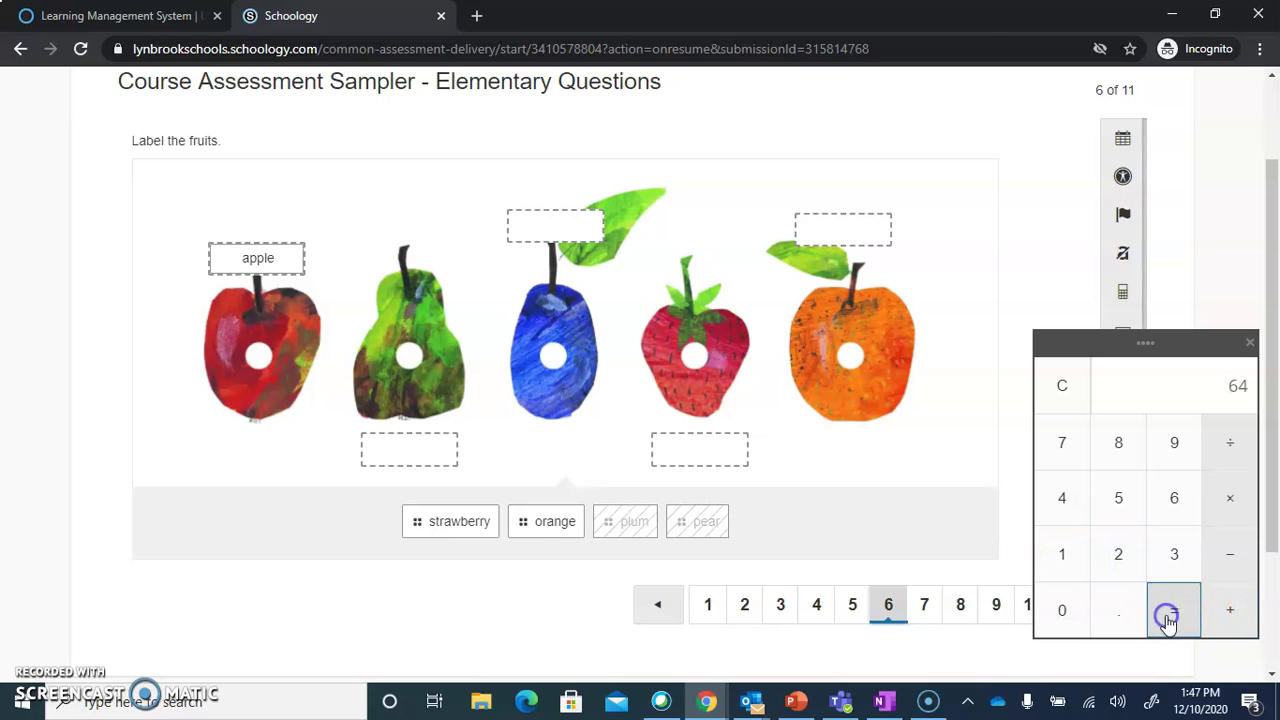
{"action": "left_click", "coordinate": [1249, 343]}
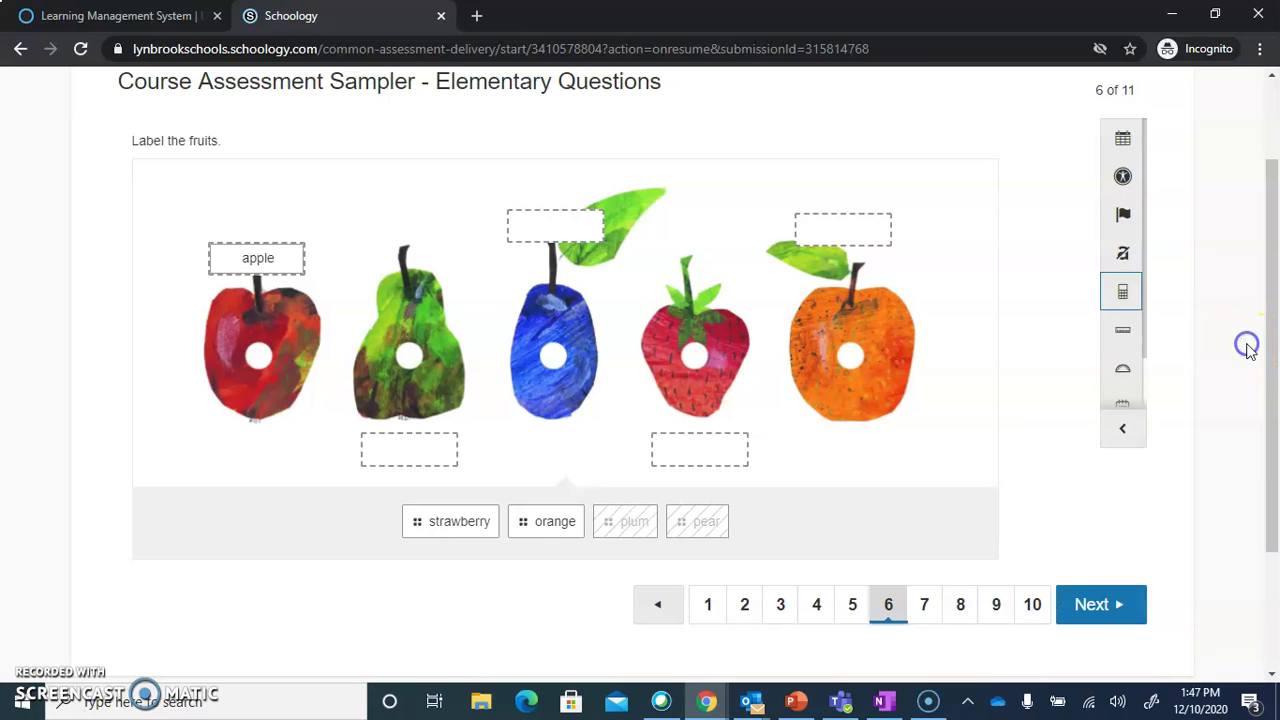
Move the cm ruler to the top and swing it upright over the pear, then remove it
{"action": "left_click", "coordinate": [1124, 334]}
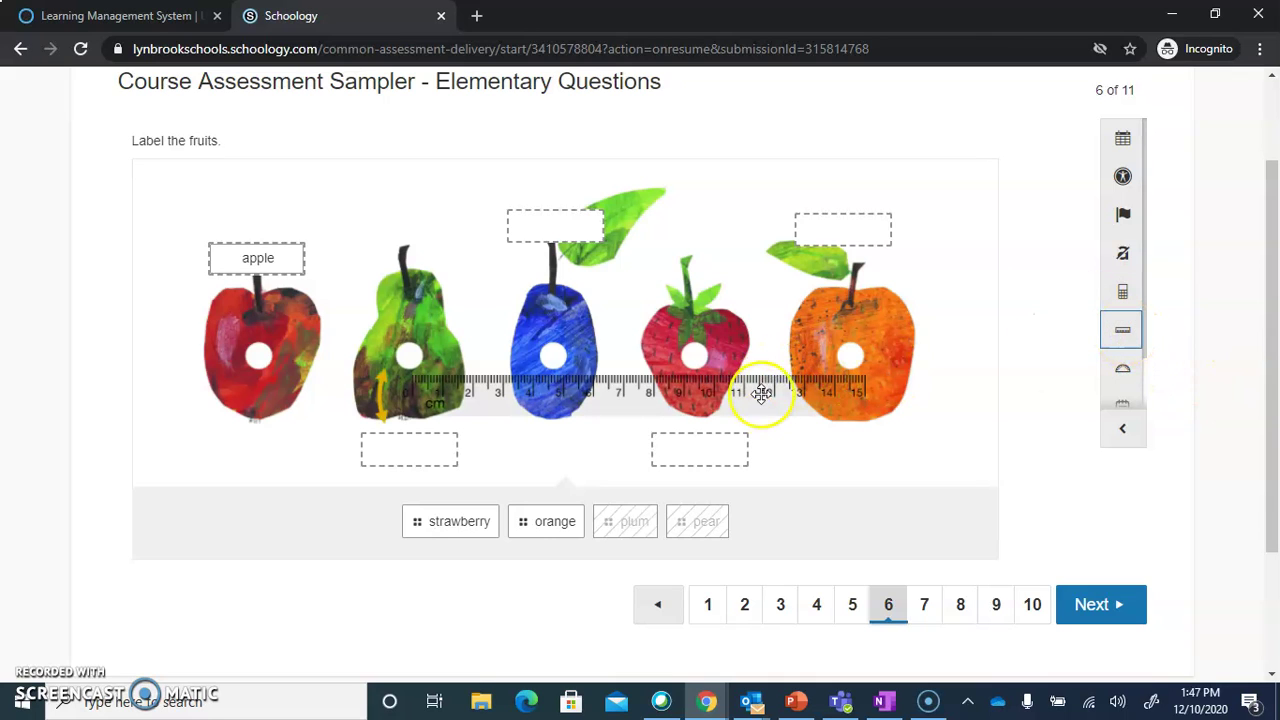
{"action": "left_click_drag", "start_coordinate": [763, 391], "coordinate": [518, 190]}
{"action": "right_click", "coordinate": [518, 192]}
{"action": "left_click_drag", "start_coordinate": [153, 206], "coordinate": [187, 205]}
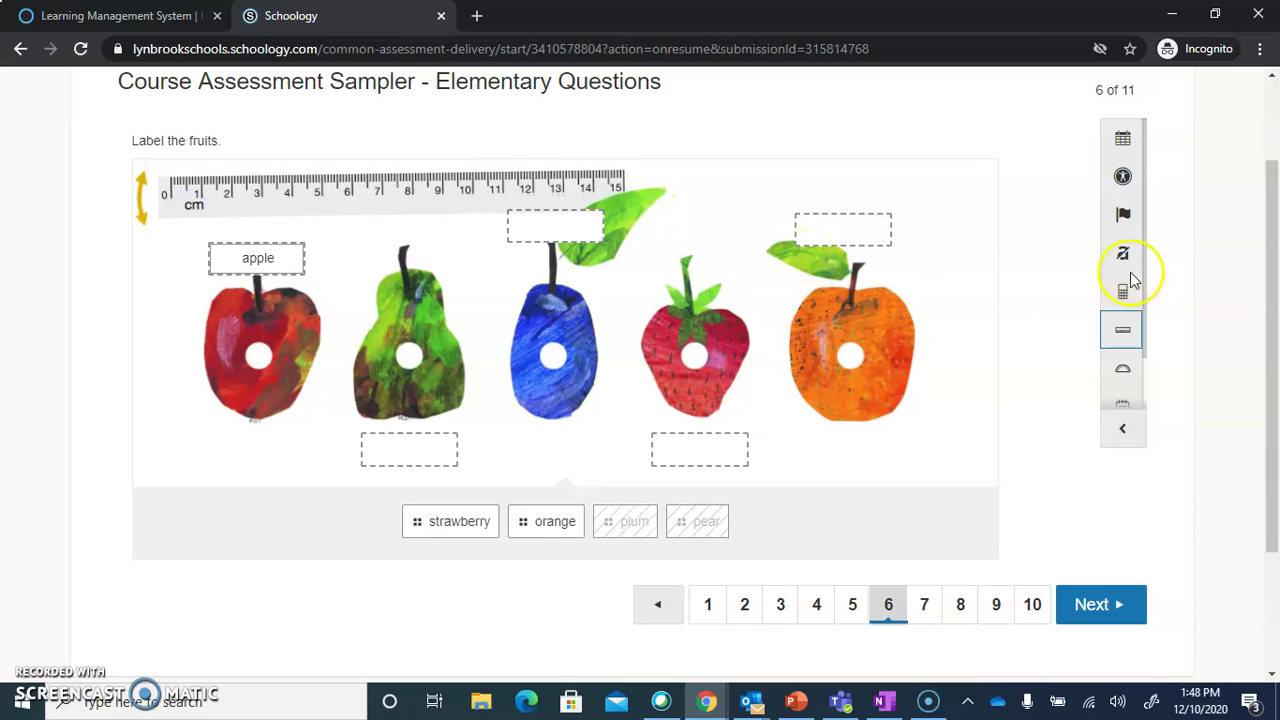
{"action": "left_click", "coordinate": [1123, 336]}
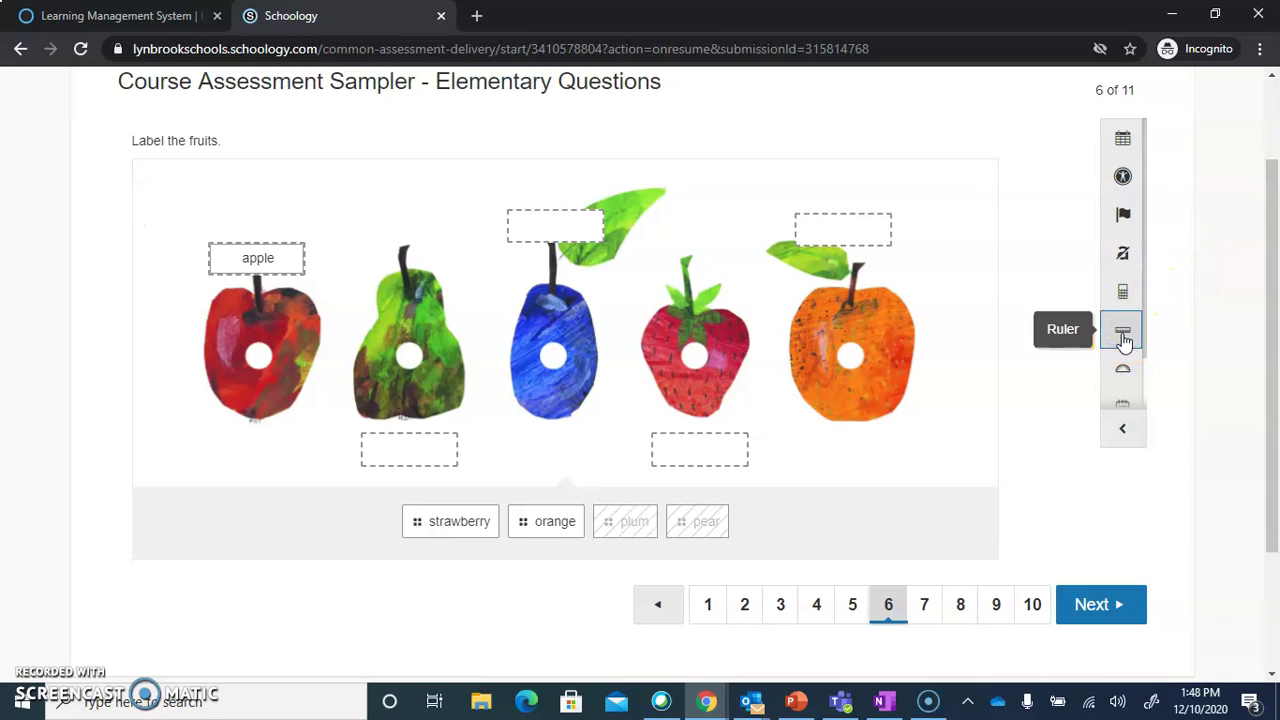
Position the protractor over the apple and pear and rotate it by its handle
{"action": "left_click", "coordinate": [1122, 374]}
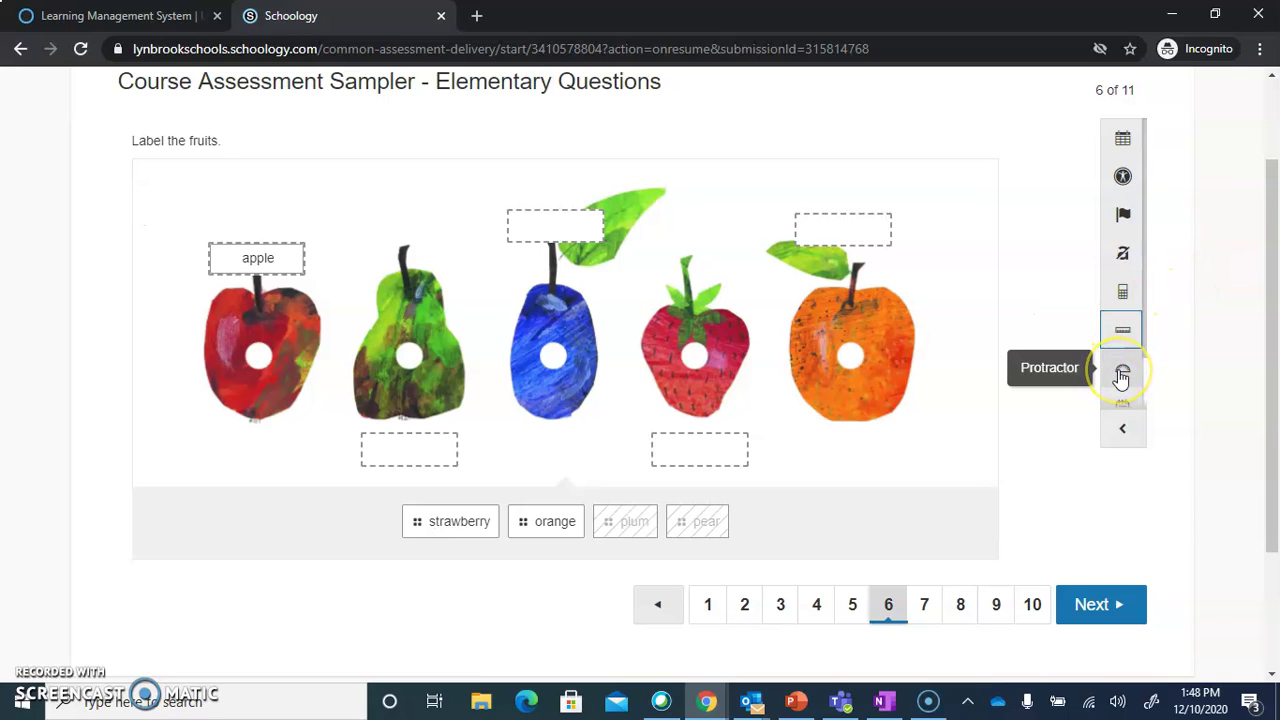
{"action": "left_click_drag", "start_coordinate": [646, 414], "coordinate": [364, 292]}
{"action": "right_click", "coordinate": [364, 290]}
{"action": "left_click", "coordinate": [157, 305]}
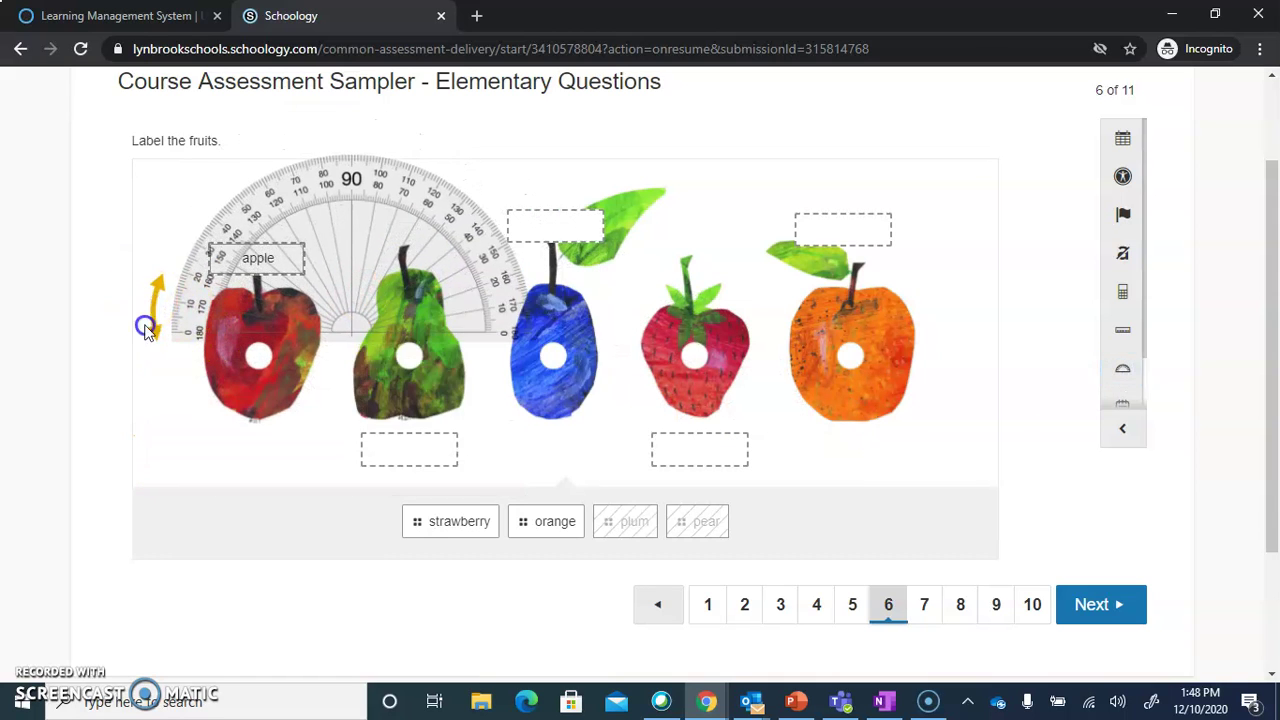
{"action": "mouse_move", "coordinate": [157, 292]}
{"action": "left_mouse_down"}
{"action": "mouse_move", "coordinate": [203, 402]}
{"action": "mouse_move", "coordinate": [166, 340]}
{"action": "mouse_move", "coordinate": [157, 290]}
{"action": "left_mouse_up"}
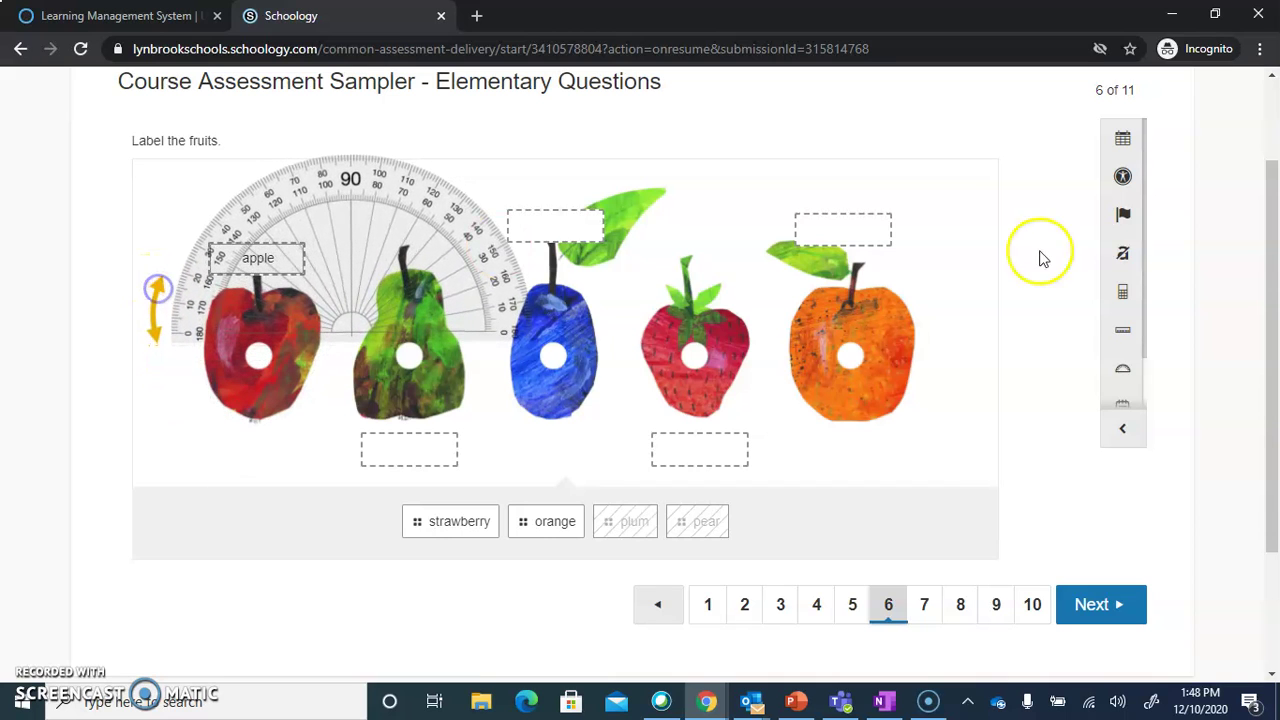
{"action": "scroll", "coordinate": [1140, 328], "scroll_direction": "down", "scroll_amount": 1}
{"action": "left_click", "coordinate": [1123, 350]}
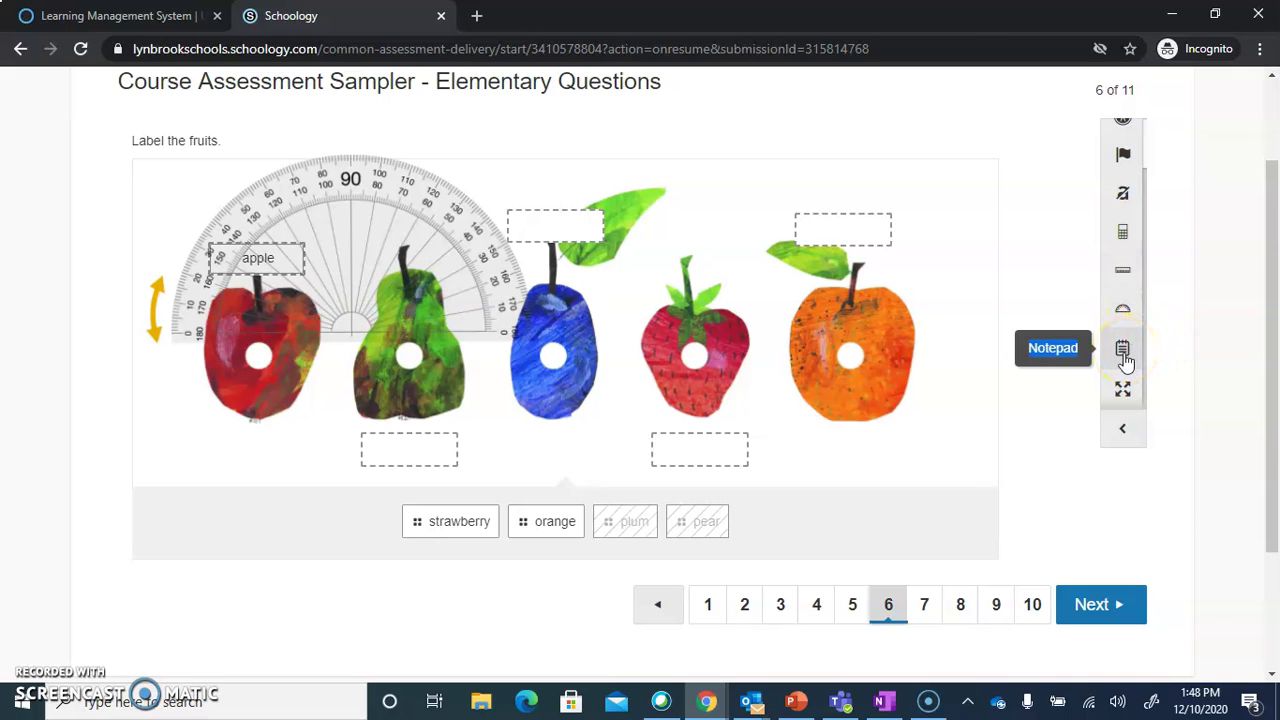
Write 'Look at question' and 'Remember to' in the moved notepad, then close, reopen and close it
{"action": "left_click", "coordinate": [1125, 356]}
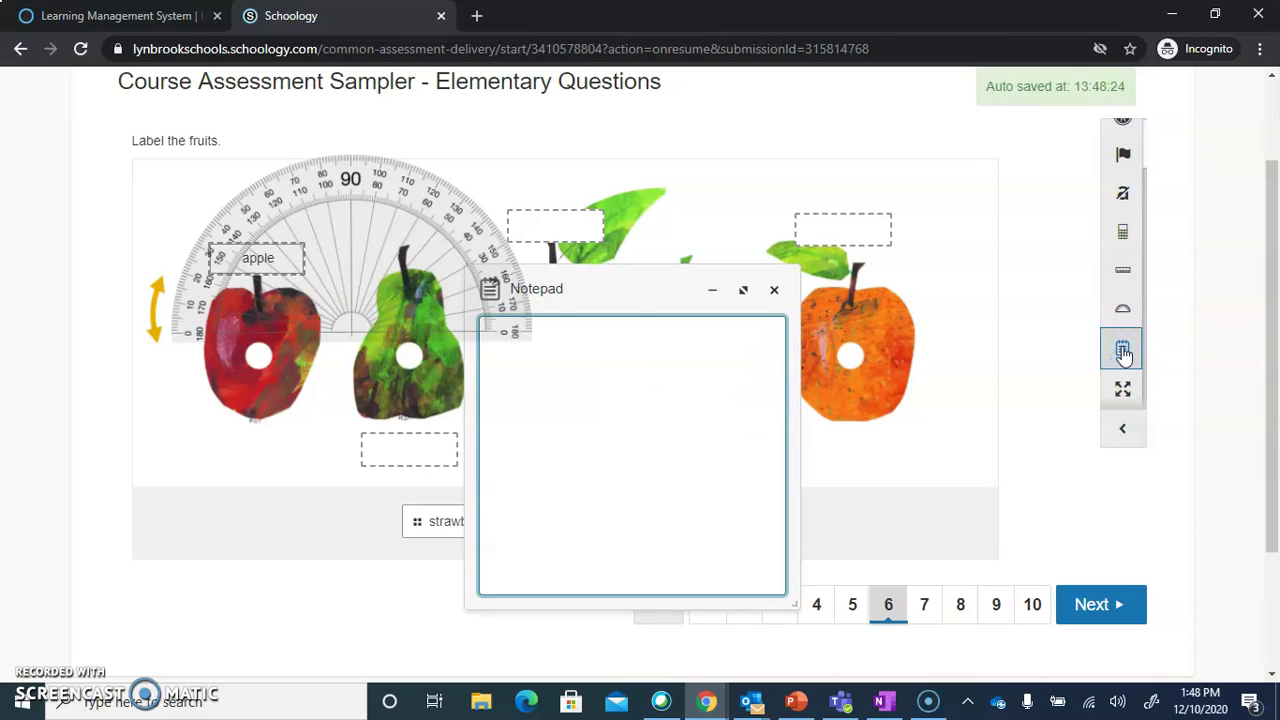
{"action": "left_click_drag", "start_coordinate": [589, 291], "coordinate": [711, 313]}
{"action": "left_click", "coordinate": [683, 377]}
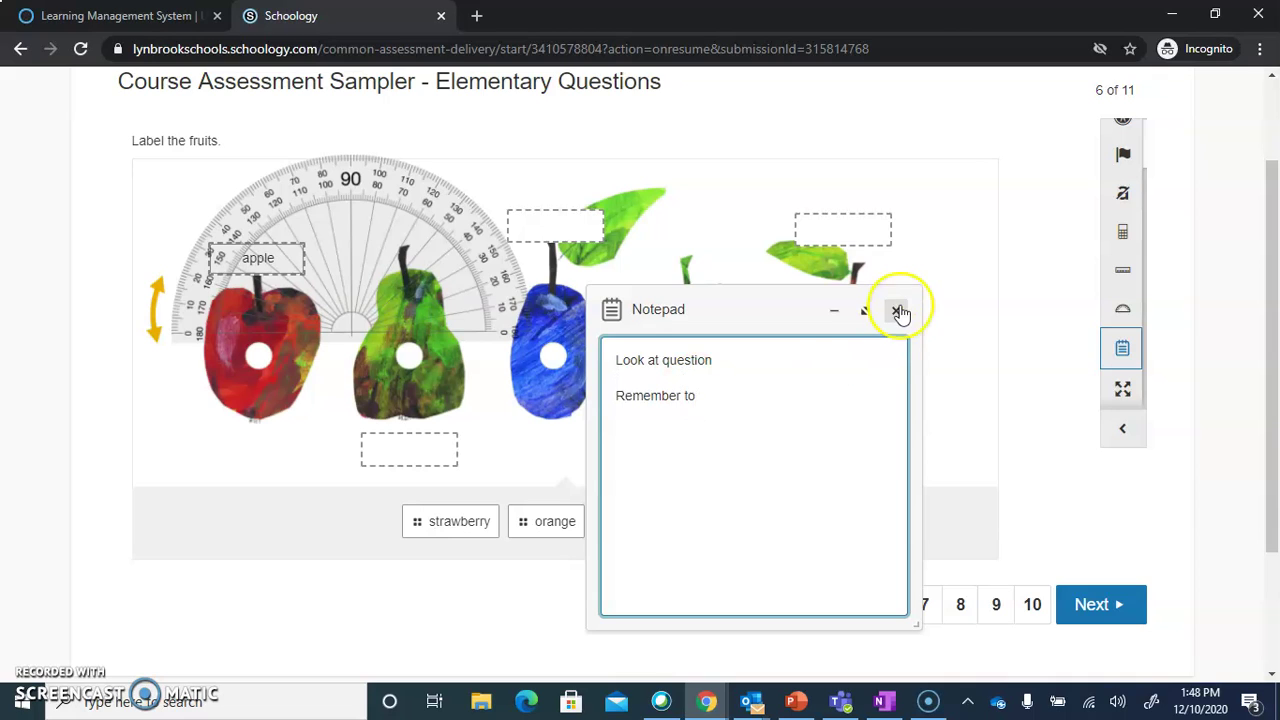
{"action": "left_click", "coordinate": [899, 315]}
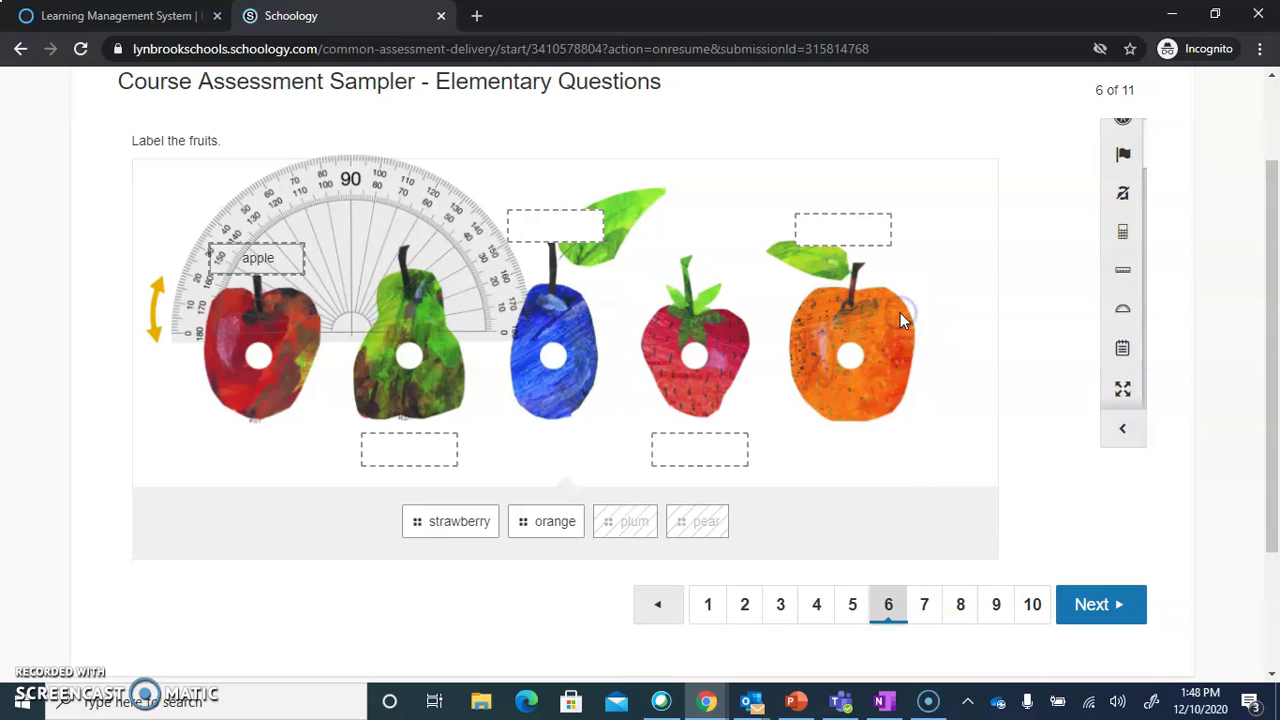
{"action": "left_click", "coordinate": [1123, 349]}
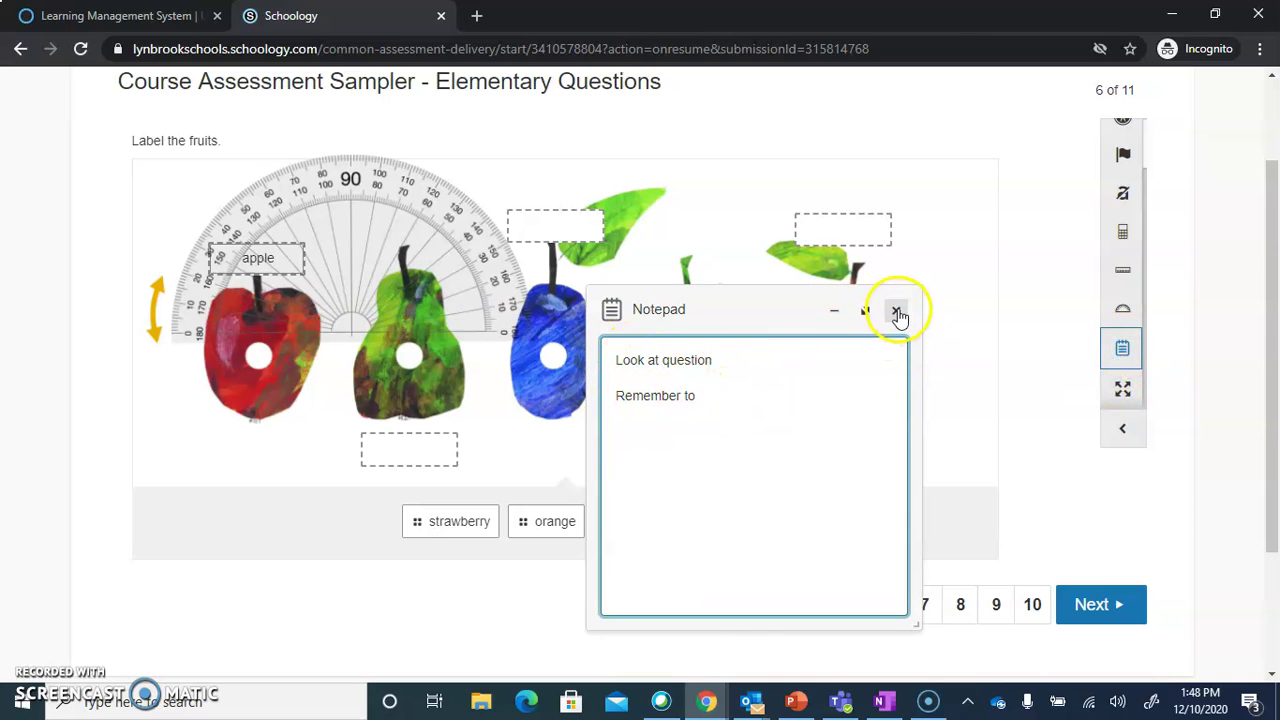
{"action": "left_click", "coordinate": [895, 312]}
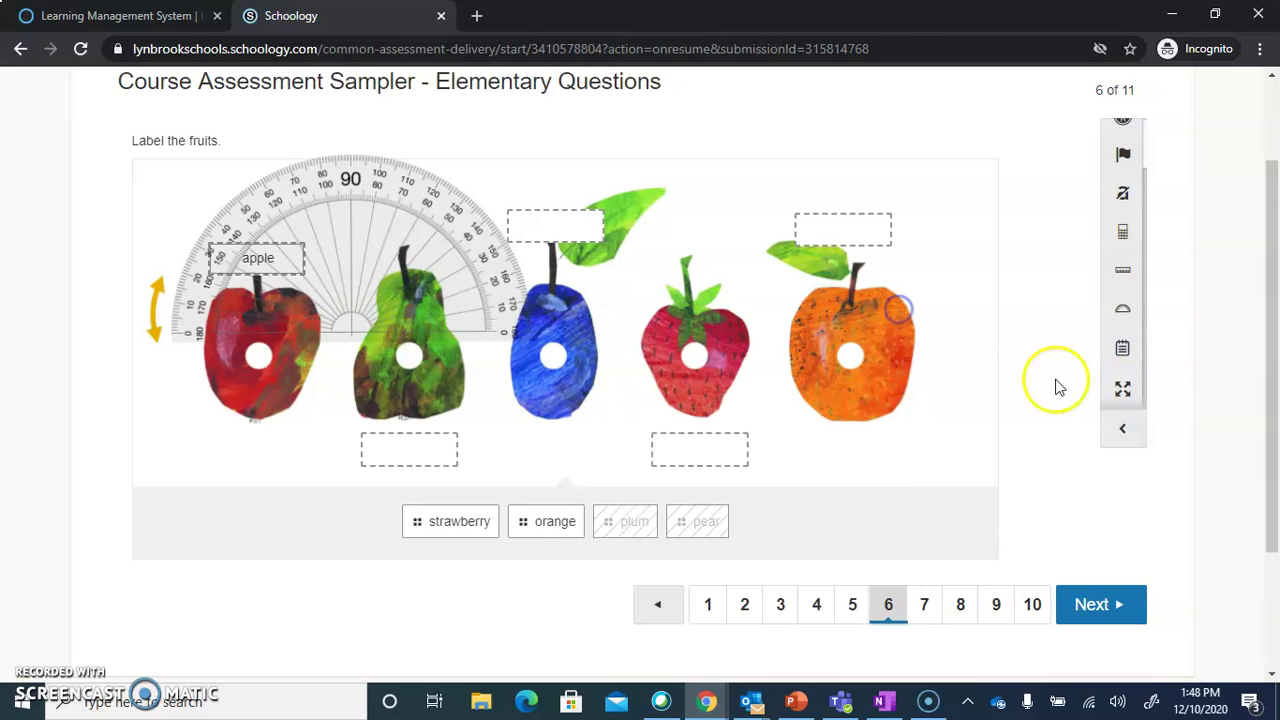
Switch to full screen, step through questions 10 and 11, and open the review showing question 2 flagged
{"action": "left_click", "coordinate": [1123, 393]}
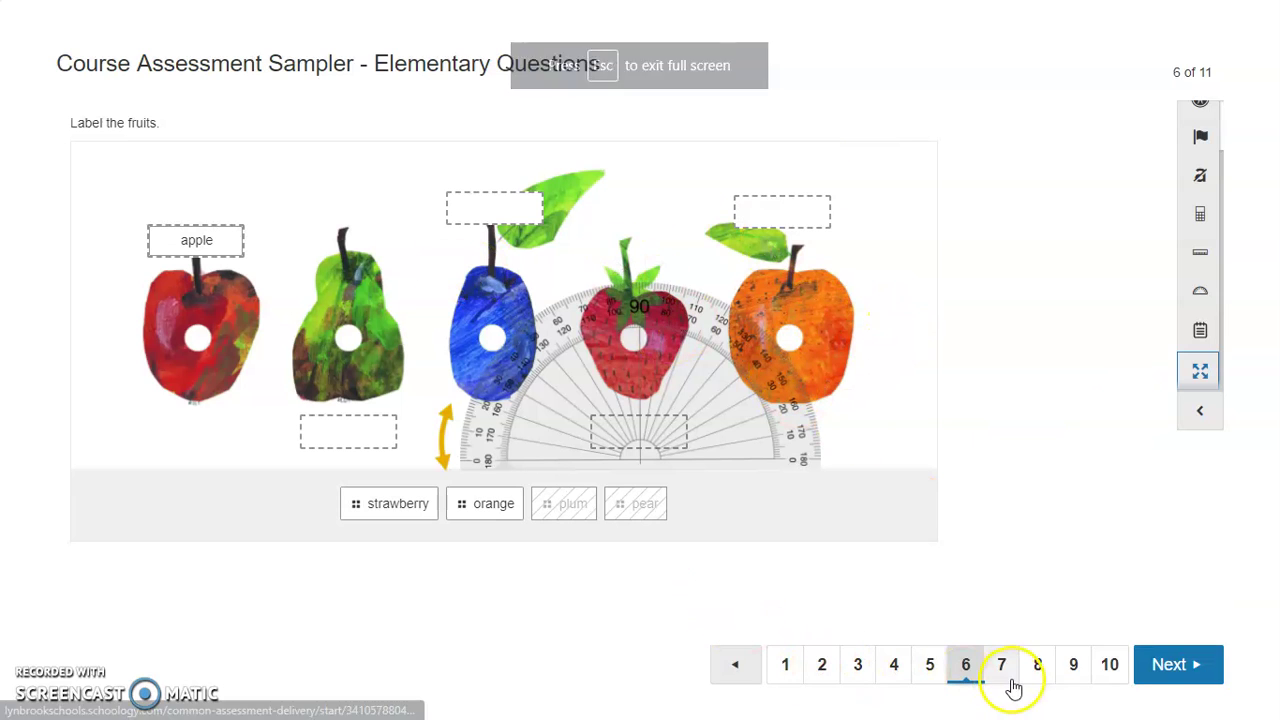
{"action": "left_click", "coordinate": [1109, 667]}
{"action": "left_click", "coordinate": [1112, 668]}
{"action": "left_click", "coordinate": [1165, 655]}
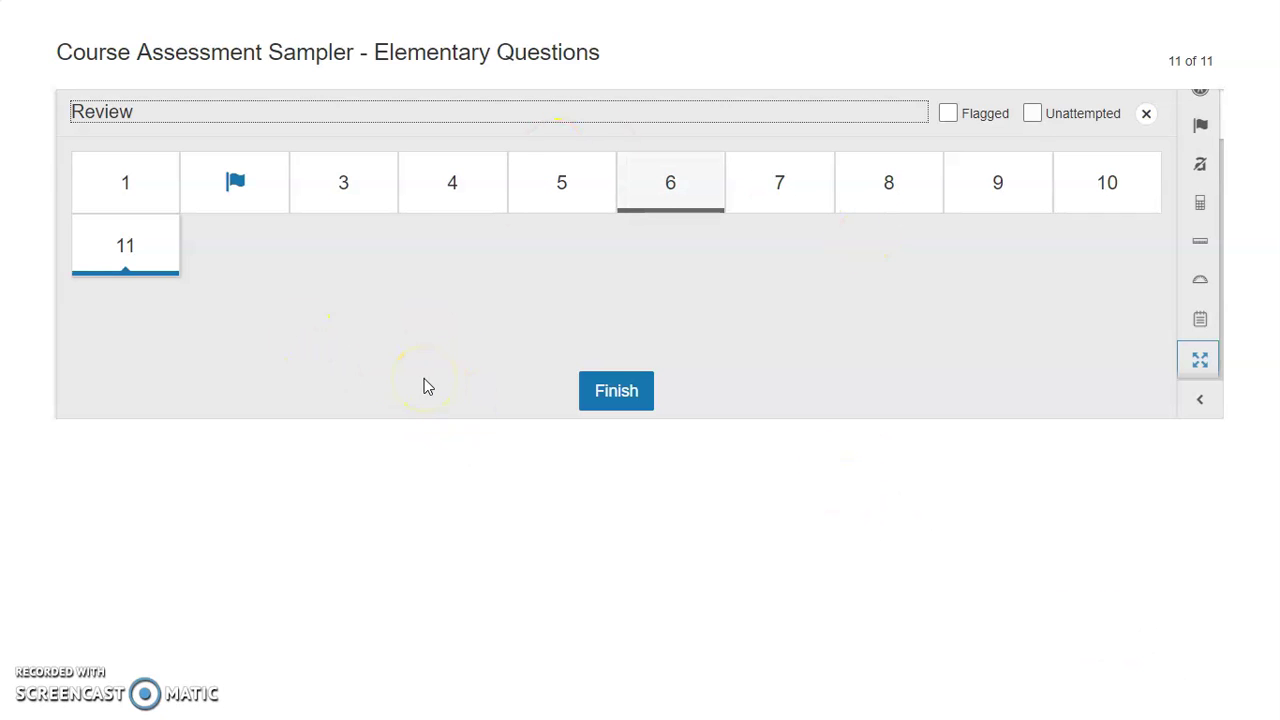
Revisit flagged question 2, move on through questions 10 and 11, reopen the review and choose Finish
{"action": "left_click", "coordinate": [235, 200]}
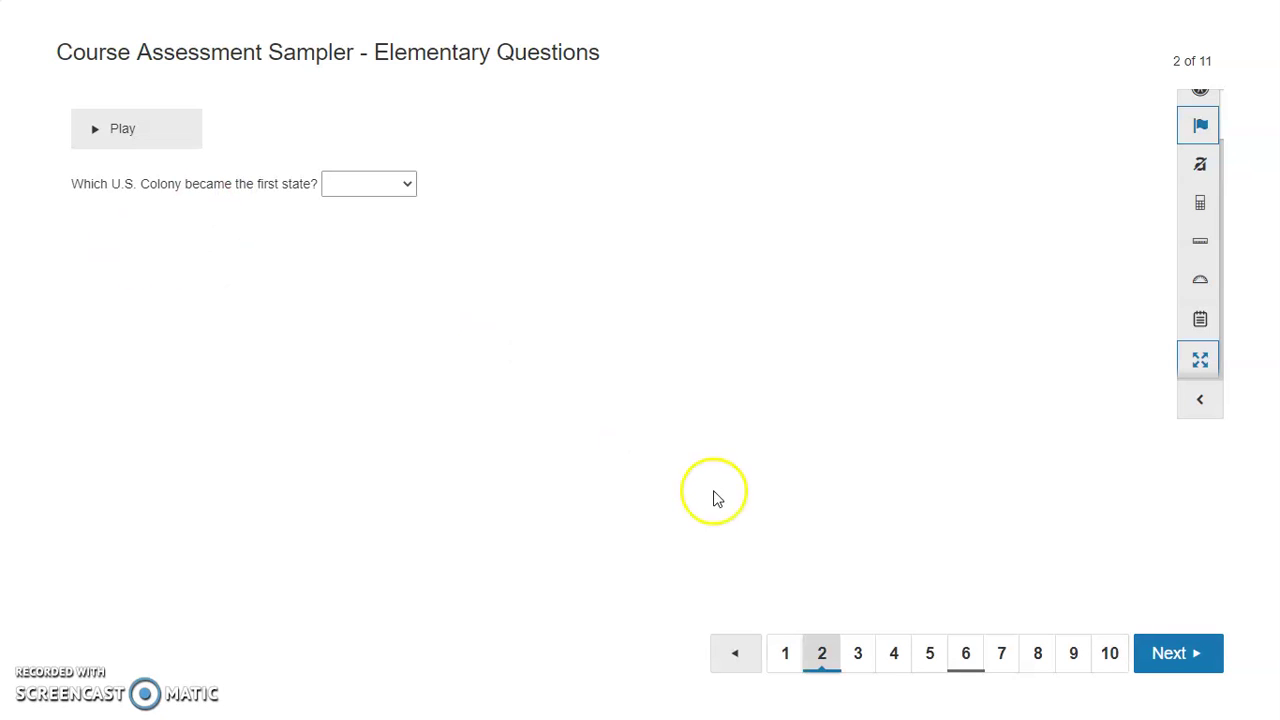
{"action": "left_click", "coordinate": [1111, 653]}
{"action": "left_click", "coordinate": [1166, 652]}
{"action": "right_click", "coordinate": [1168, 655]}
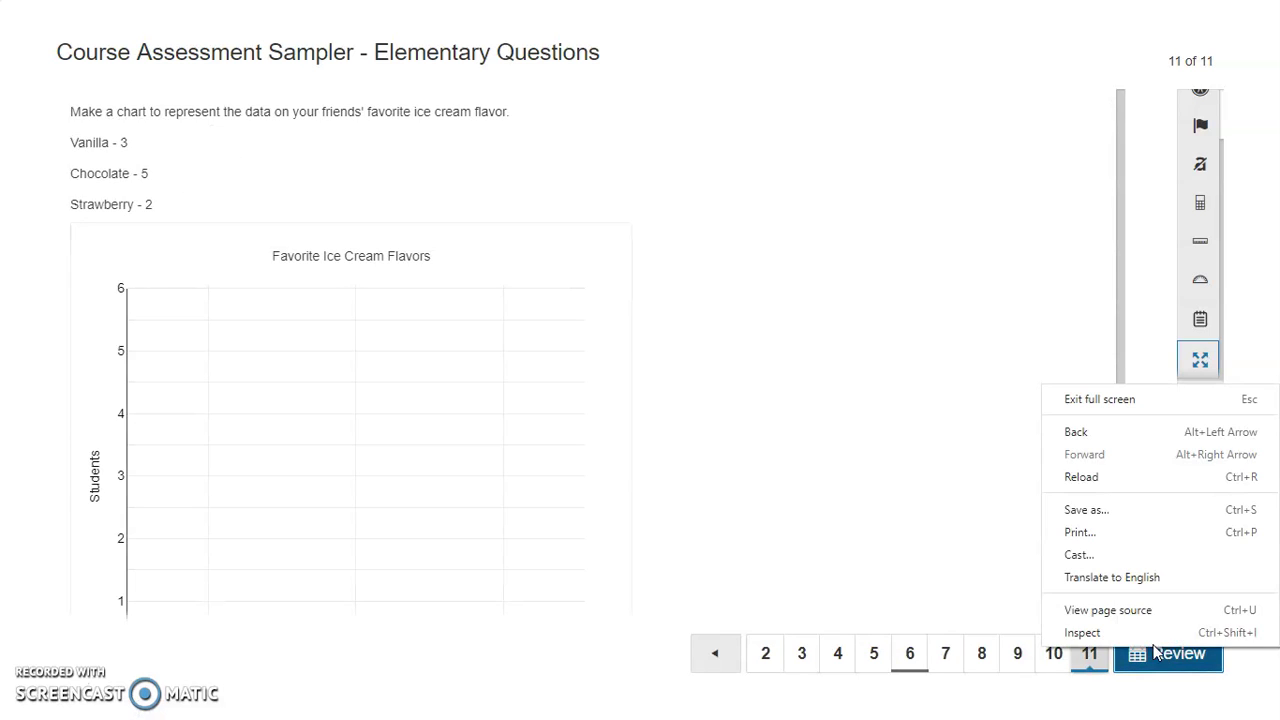
{"action": "left_click", "coordinate": [1158, 653]}
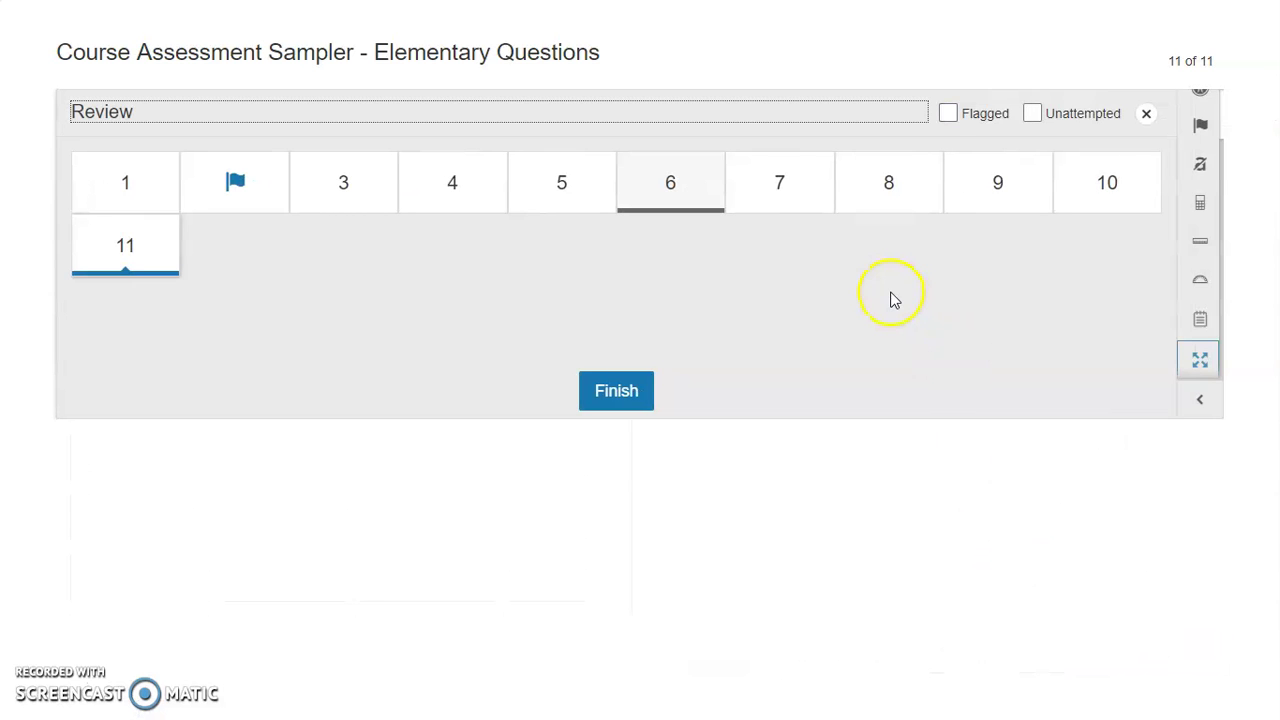
{"action": "left_click", "coordinate": [617, 396]}
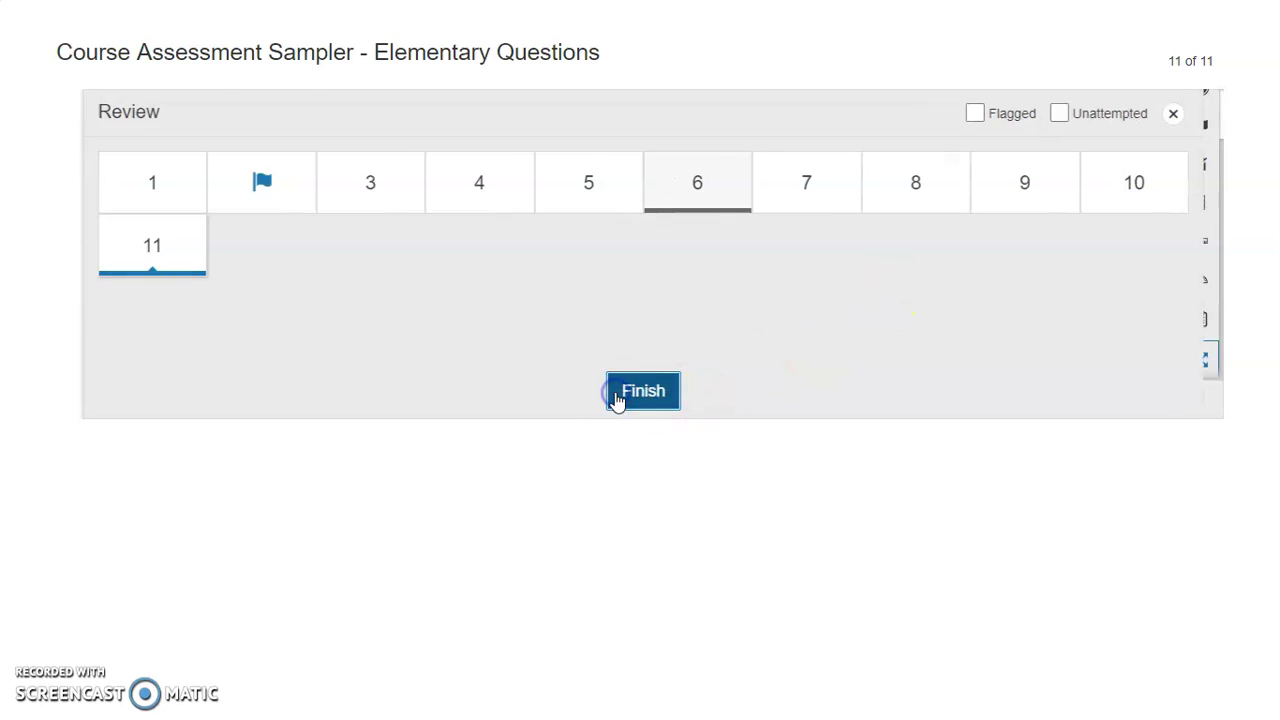